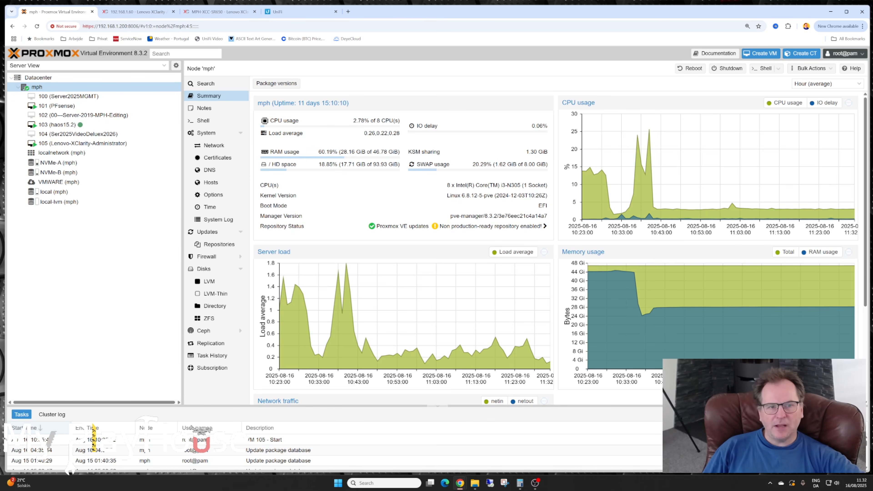
# - Check the memory usage of the virtual machines PFsense, haos15.2 and Lenovo-XClarity-Administrator on their summaries
pyautogui.click(53, 106)
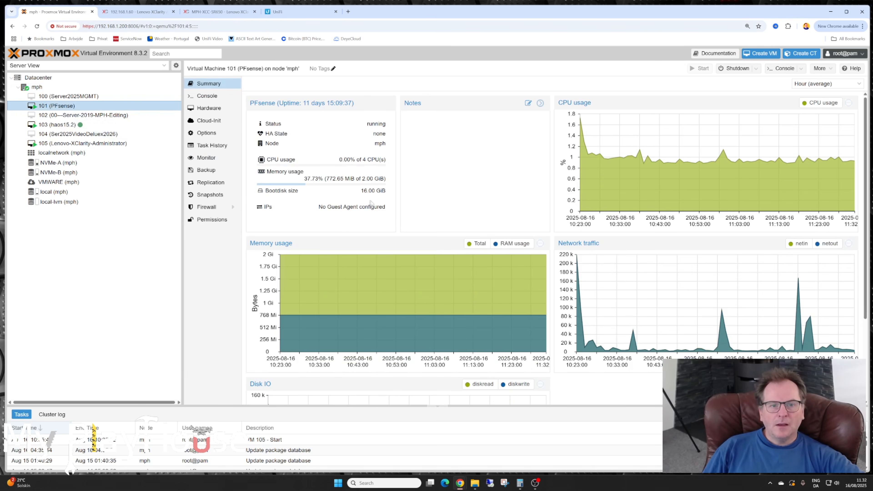
pyautogui.moveTo(326, 178); pyautogui.dragTo(345, 179)
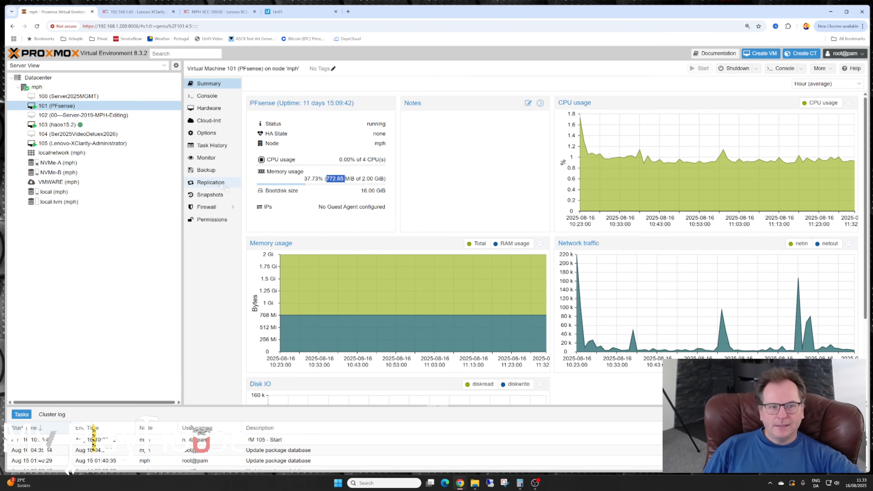
pyautogui.click(61, 126)
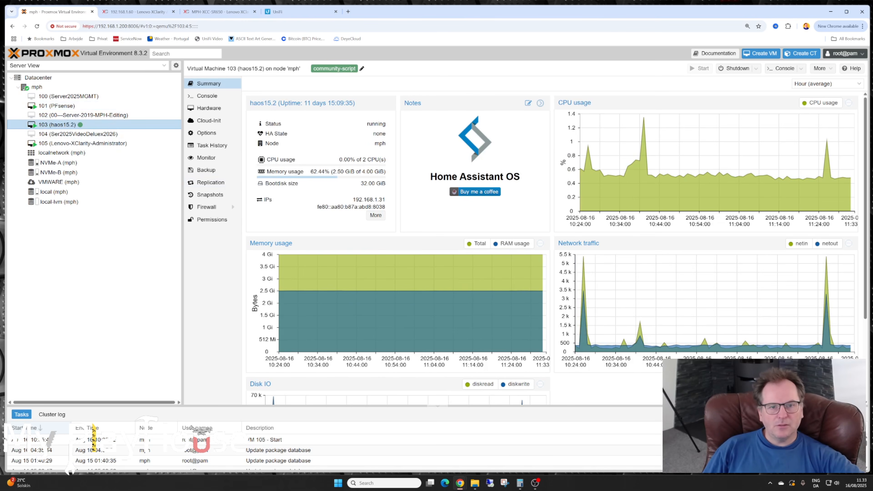
pyautogui.click(75, 143)
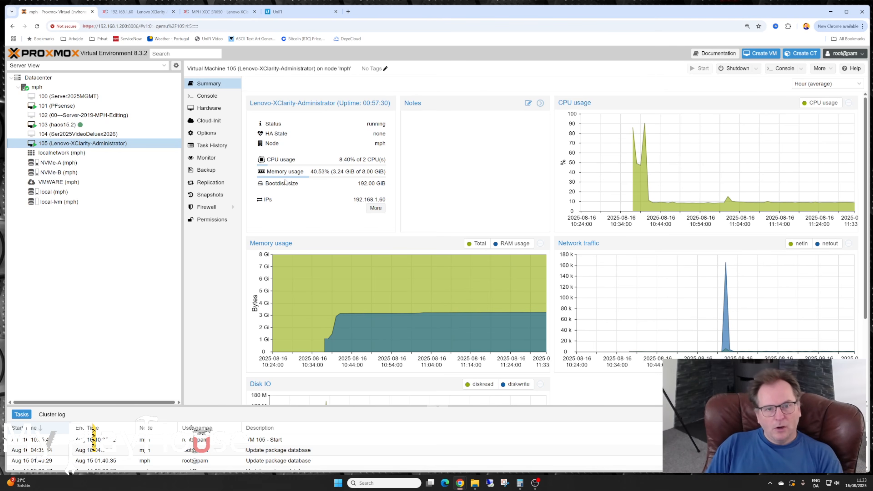
pyautogui.moveTo(267, 172); pyautogui.dragTo(344, 172)
pyautogui.click(342, 167)
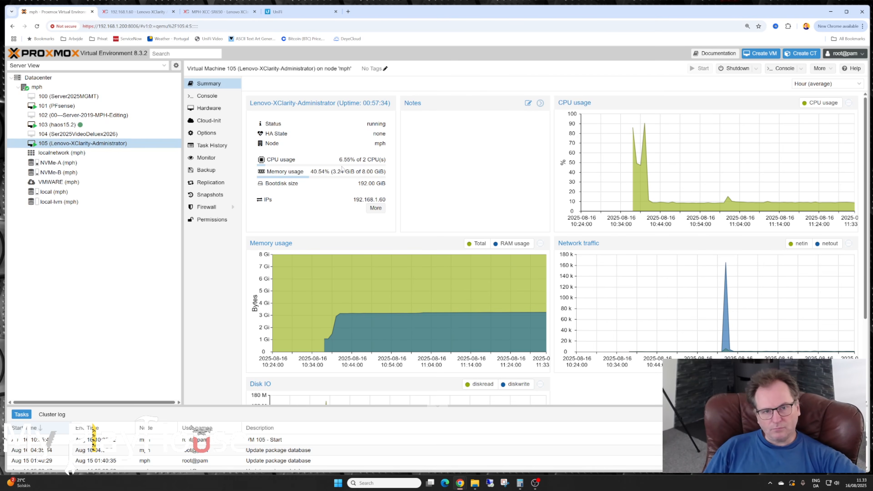
pyautogui.moveTo(333, 172); pyautogui.dragTo(344, 172)
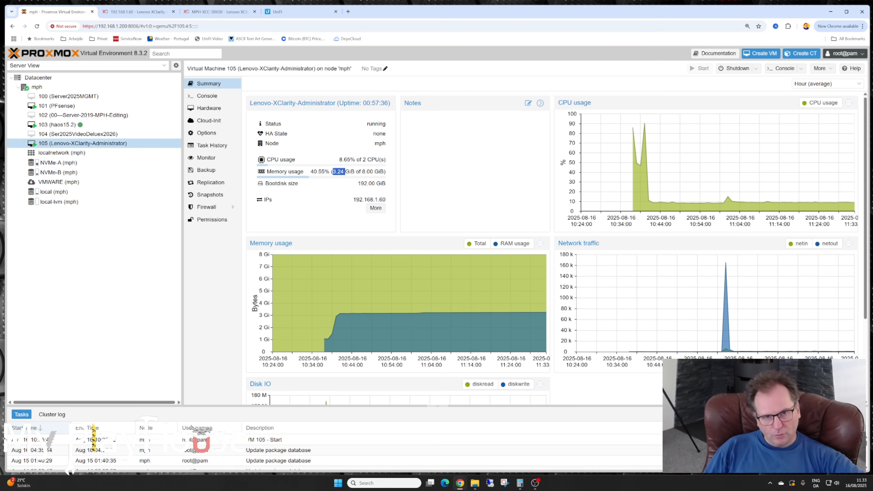
pyautogui.click(338, 176)
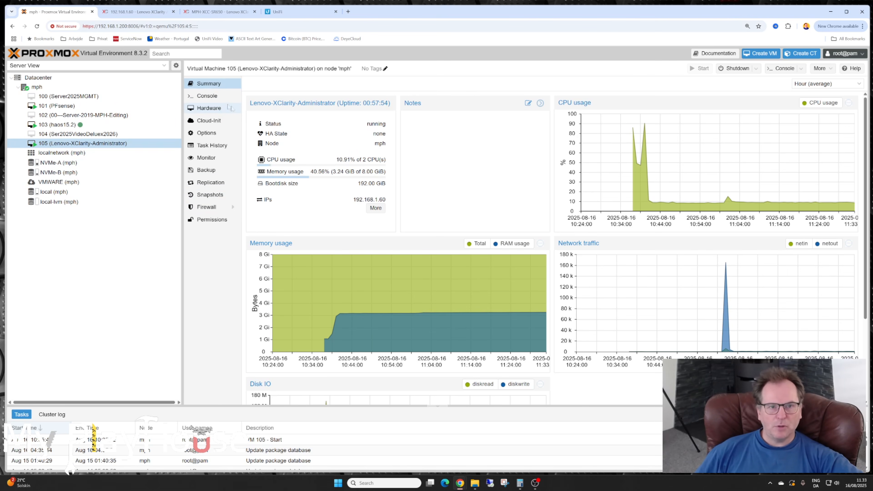
# - Review the mph node's summary, including the Proxmox version and the server load, memory and network traffic graphs
pyautogui.click(49, 89)
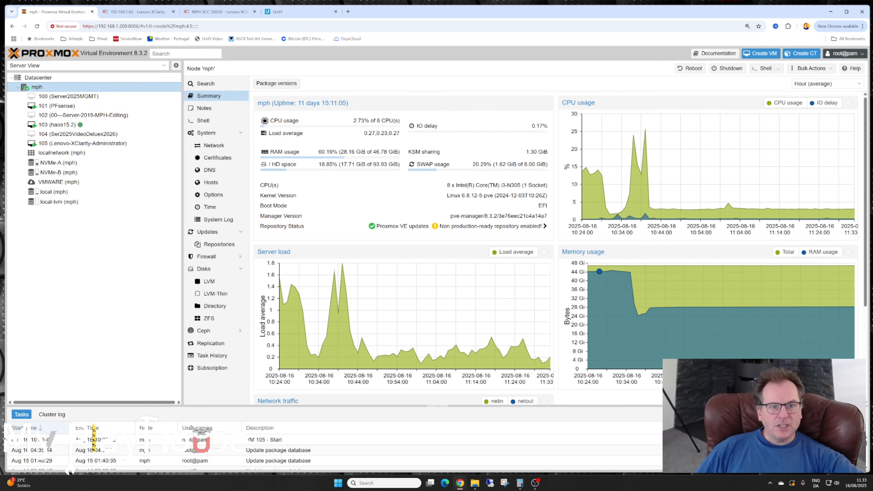
pyautogui.moveTo(134, 53); pyautogui.dragTo(147, 53)
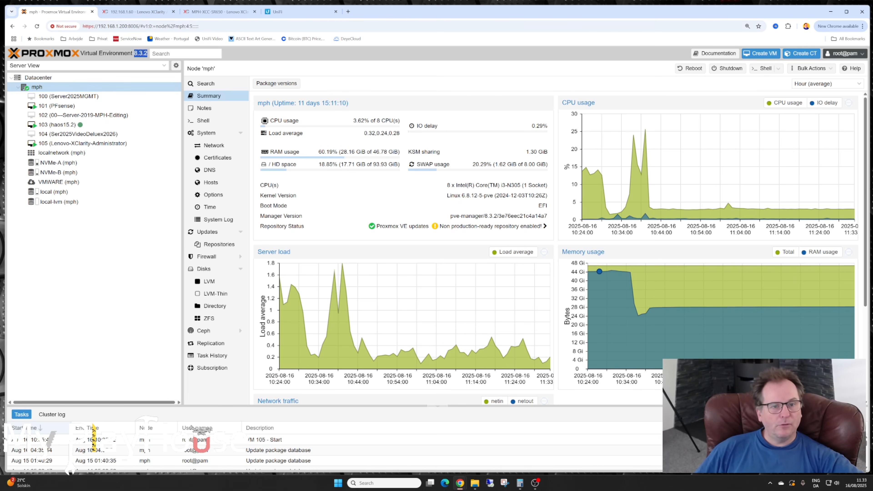
pyautogui.scroll(-4, 426, 264)
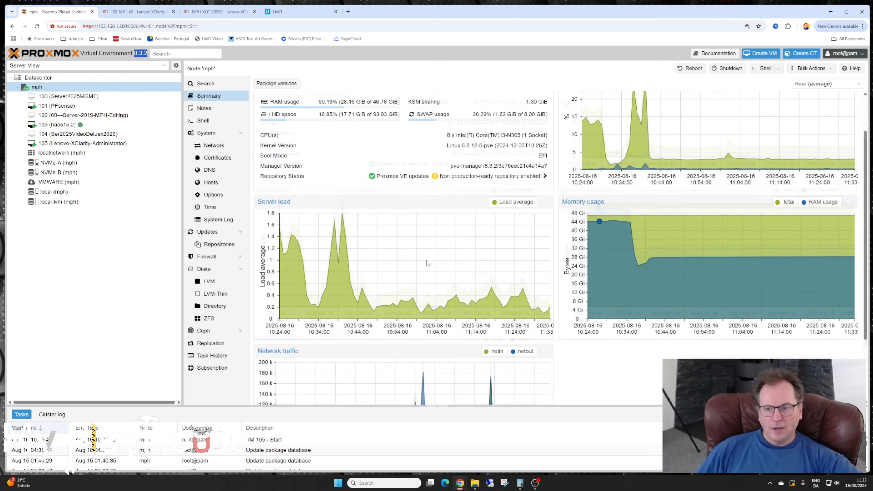
pyautogui.moveTo(476, 373)
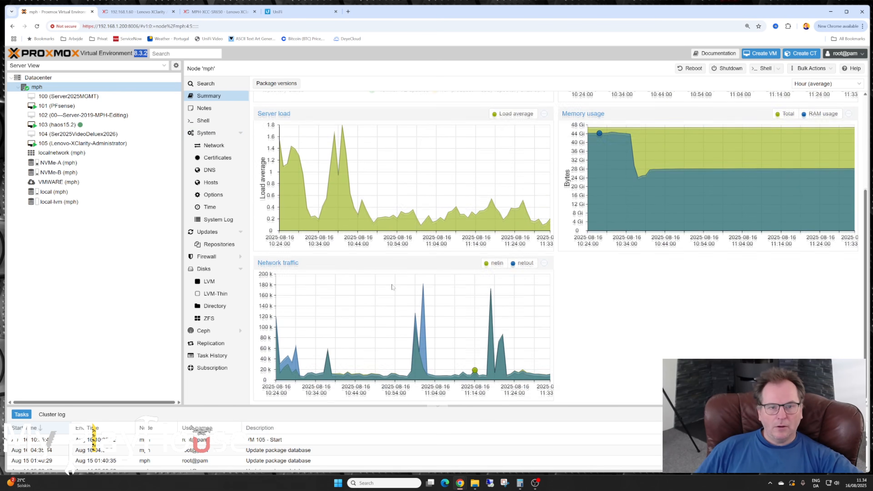
pyautogui.scroll(4, 392, 287)
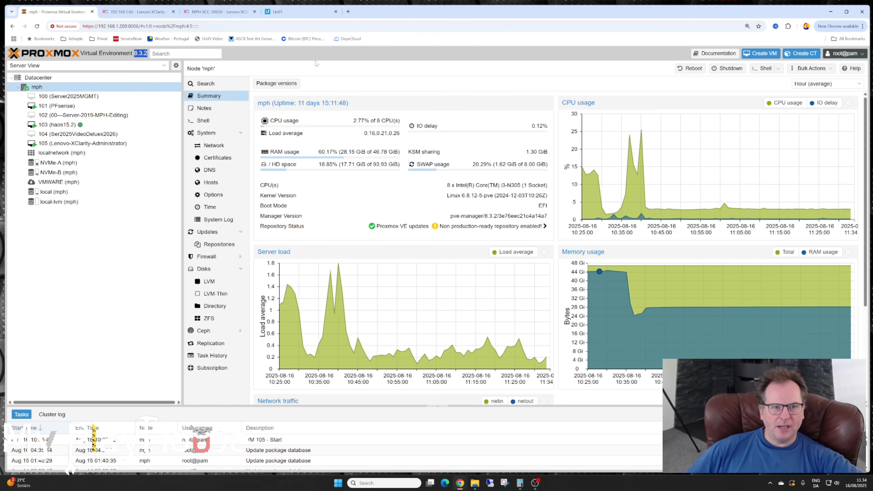
# - View the SR650's XClarity Controller home page and the 10G BackBone Switch port list in UniFi, closing the UniFi page when finished
pyautogui.hotkey('ctrl', '3')
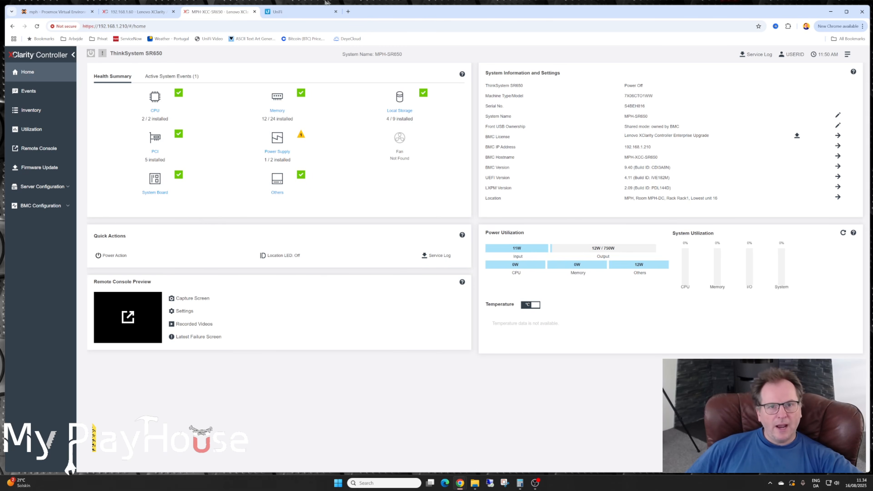
pyautogui.click(294, 13)
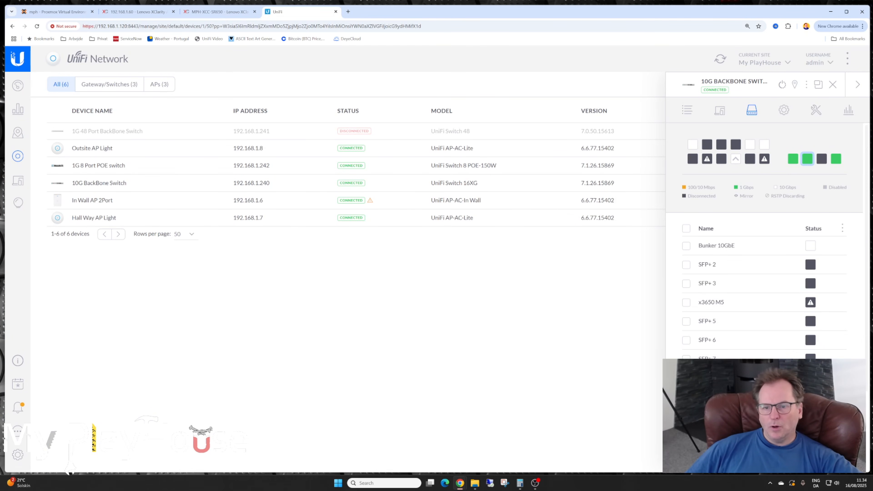
pyautogui.scroll(-3, 742, 324)
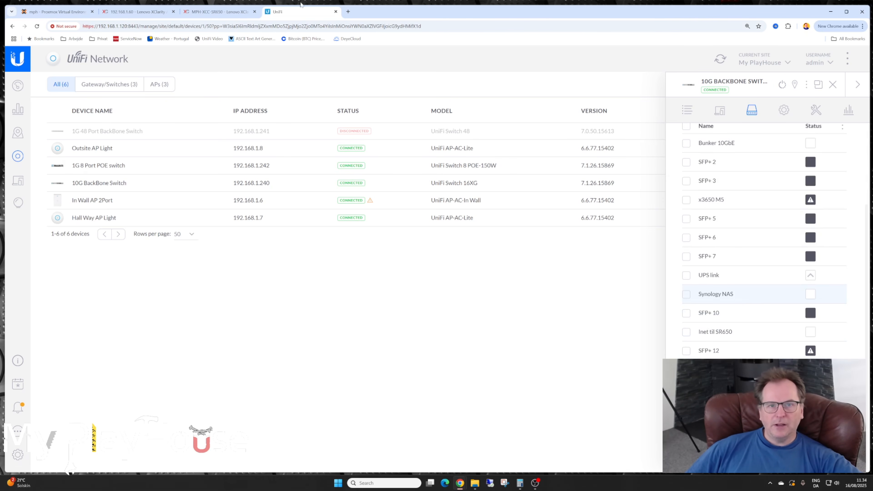
pyautogui.click(335, 12)
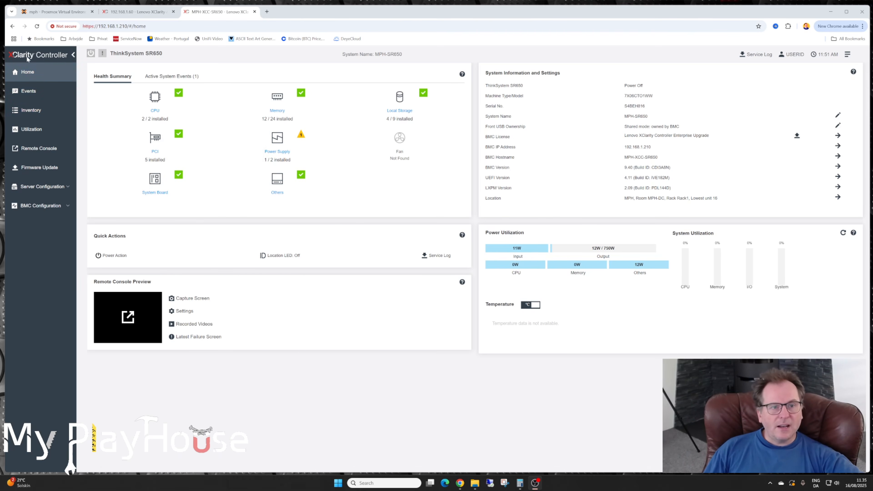
# - Switch to Lenovo XClarity Administrator and open Discover and Manage New Devices at a larger page zoom
pyautogui.click(139, 12)
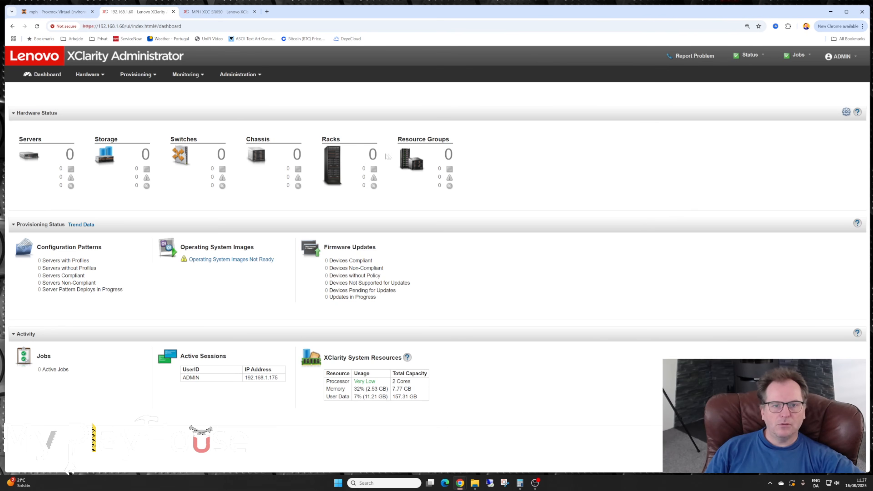
pyautogui.click(85, 75)
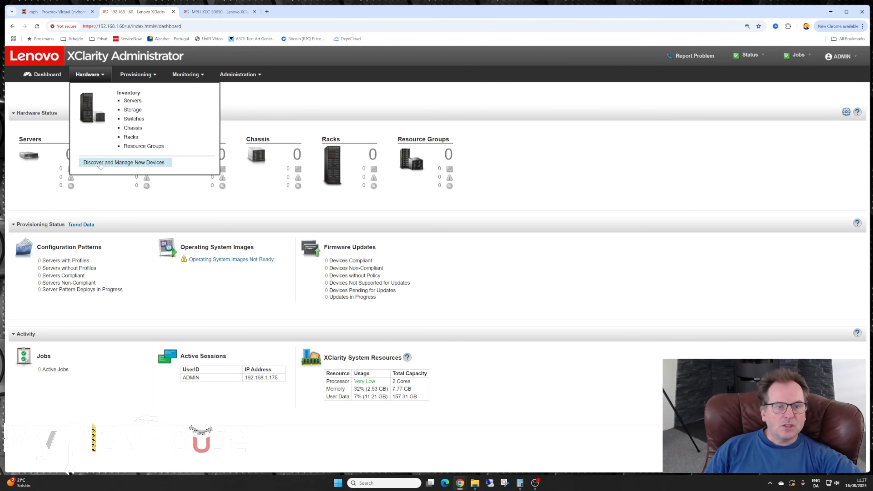
pyautogui.click(122, 166)
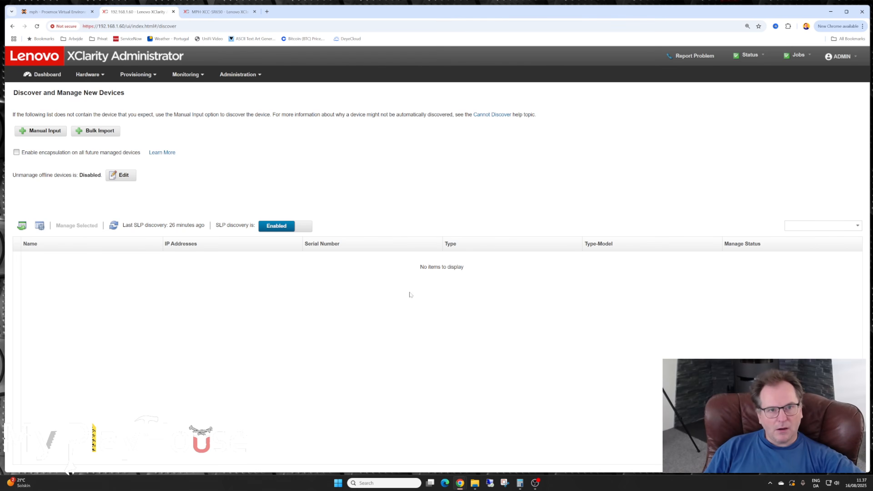
pyautogui.hotkey('ctrl', '+')
pyautogui.hotkey('ctrl', '+')
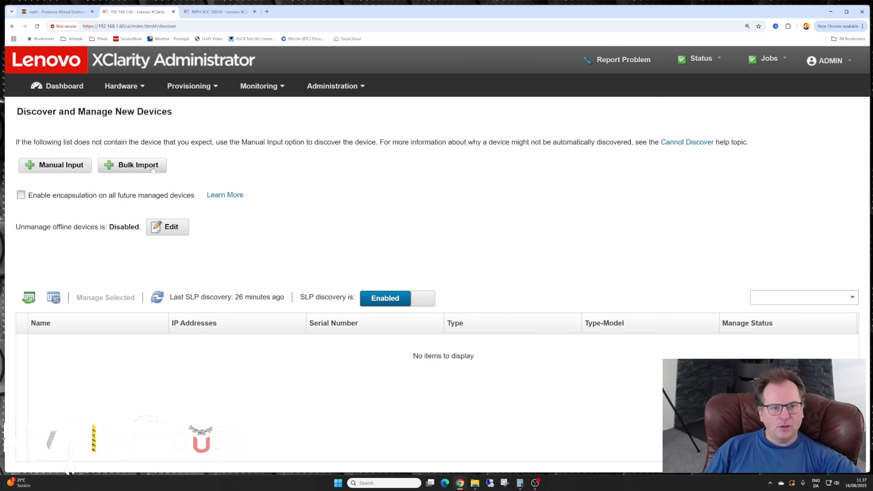
# - Manually add a single system with the IP address 192.168.1.210, keeping service discovery protocols enabled
pyautogui.click(58, 171)
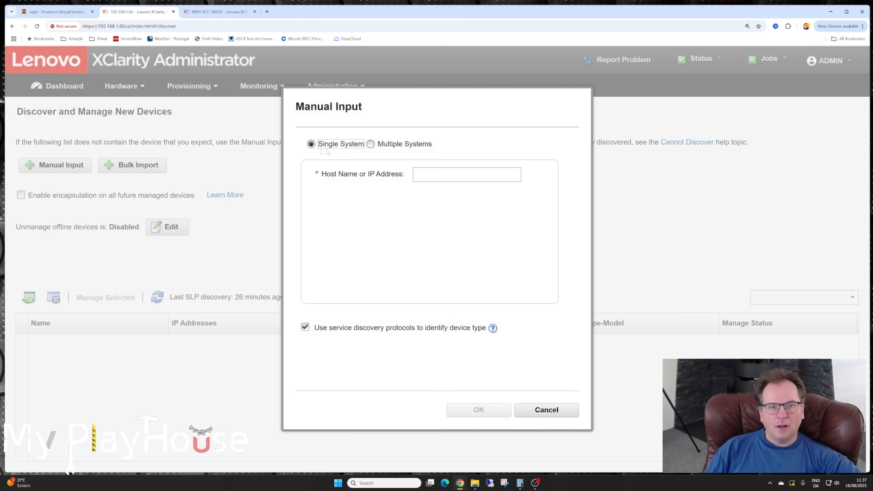
pyautogui.click(429, 176)
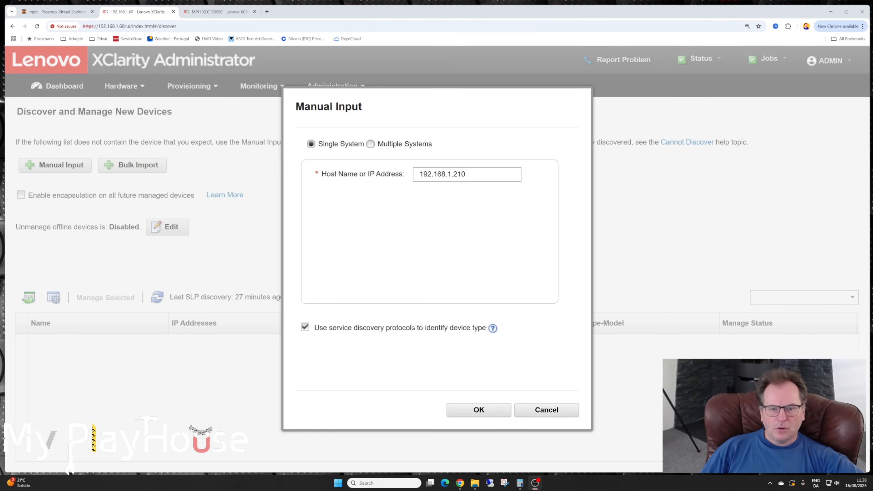
pyautogui.click(479, 411)
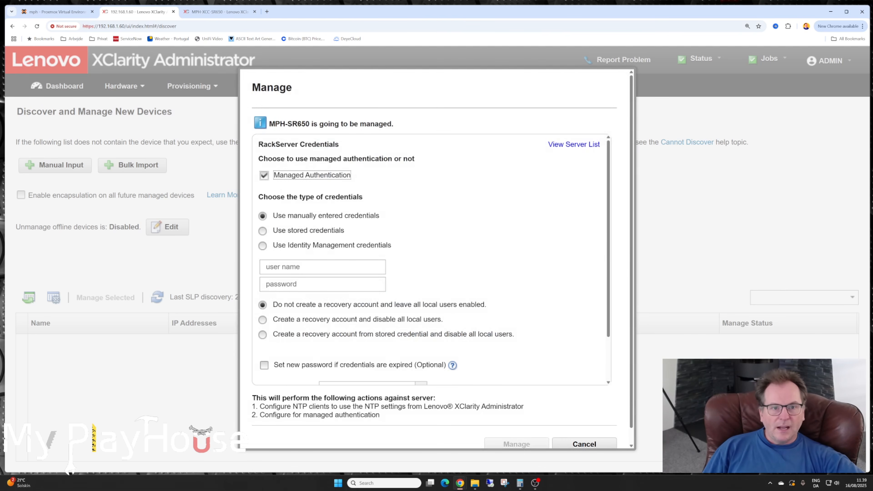
# - Enter the user name USERID and the account password as manual credentials for managing MPH-SR650
pyautogui.moveTo(269, 124); pyautogui.dragTo(309, 123)
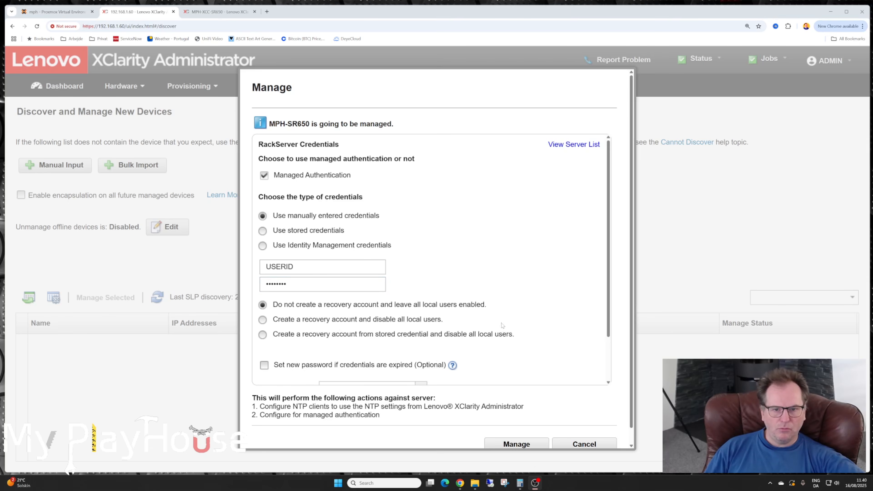
pyautogui.scroll(-1, 503, 326)
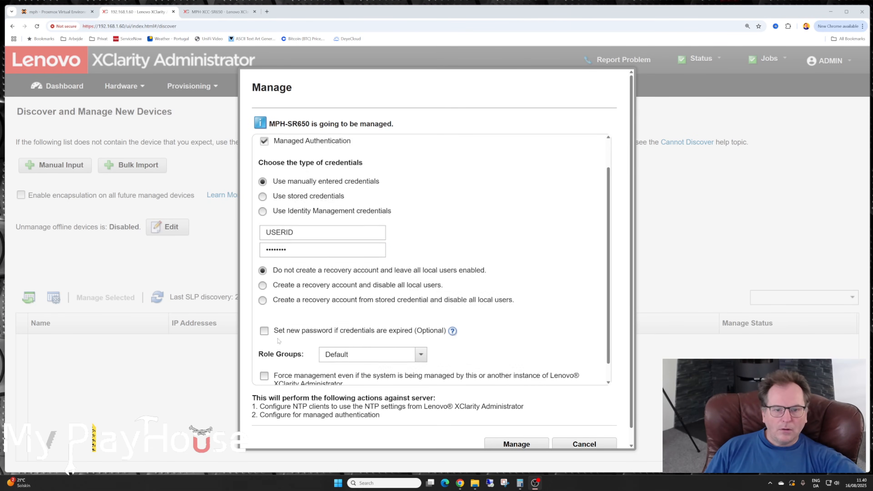
pyautogui.scroll(-1, 385, 339)
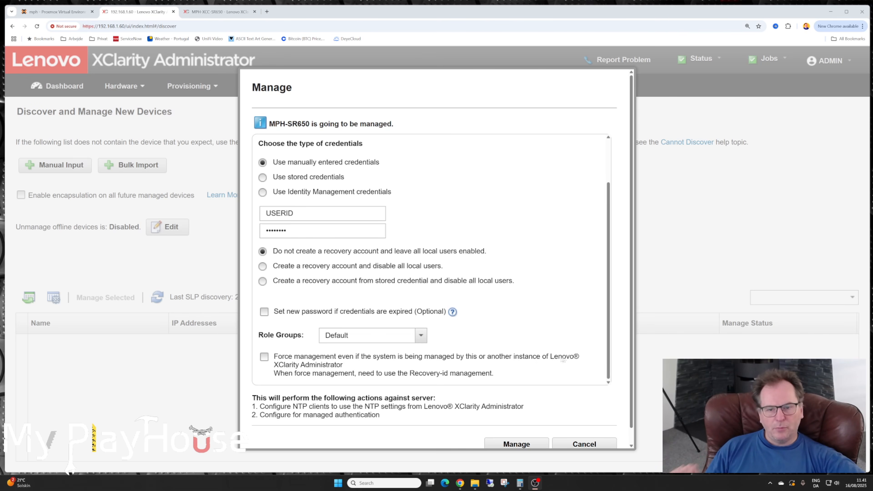
# - Enable force management for MPH-SR650, run the management job to completion, and dismiss the saved-password warning and job dialog
pyautogui.moveTo(550, 358); pyautogui.dragTo(344, 368)
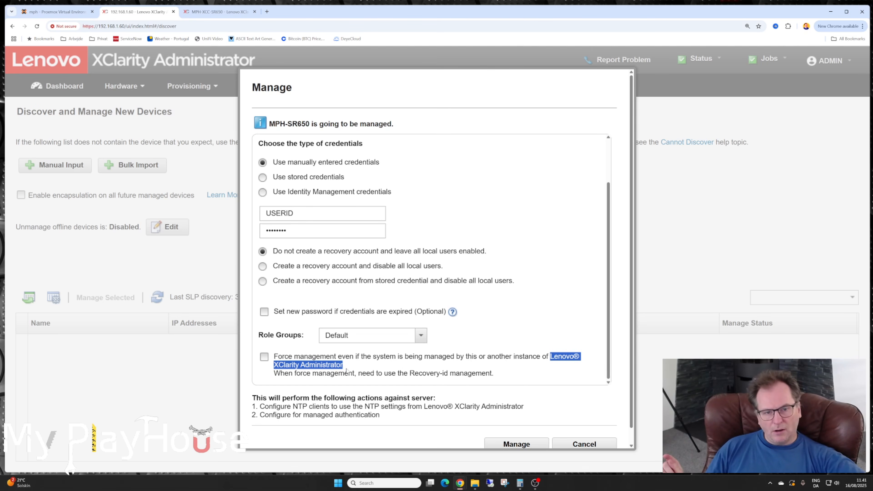
pyautogui.click(264, 358)
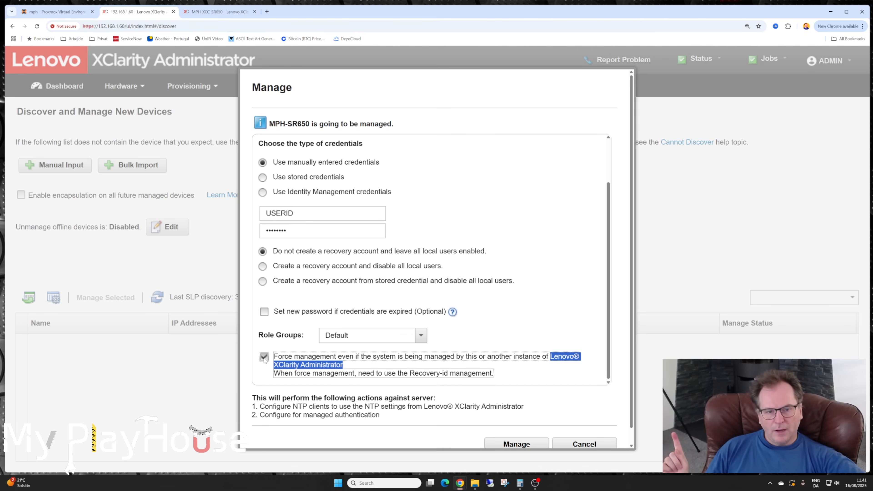
pyautogui.click(514, 370)
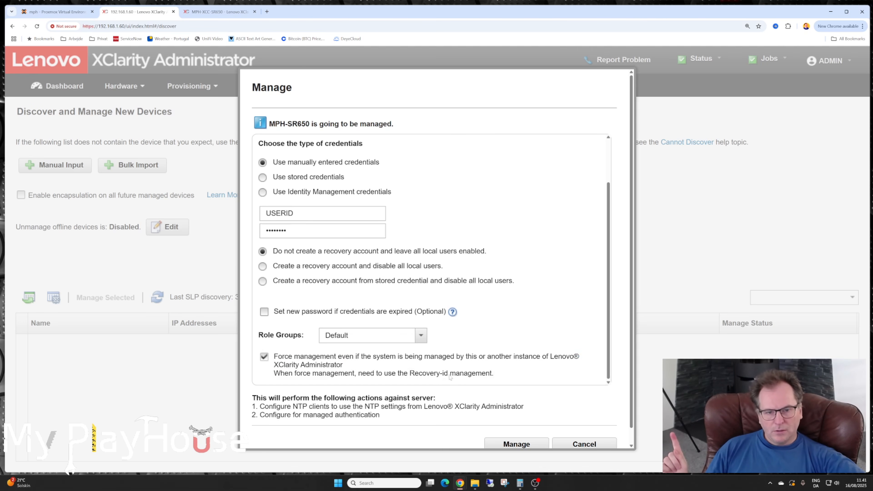
pyautogui.scroll(-1, 549, 353)
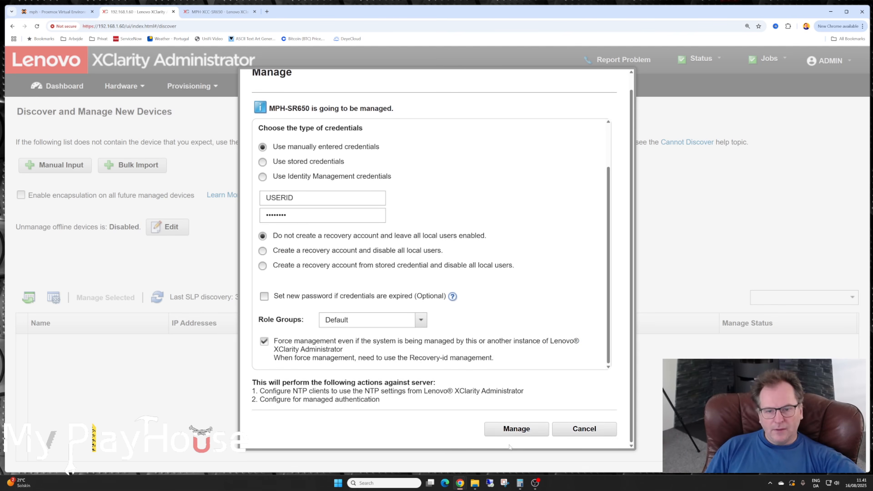
pyautogui.click(512, 430)
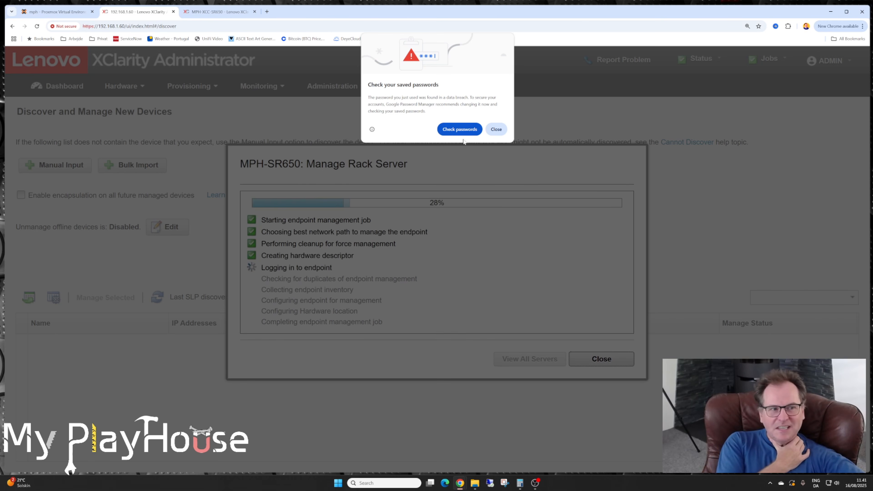
pyautogui.click(496, 130)
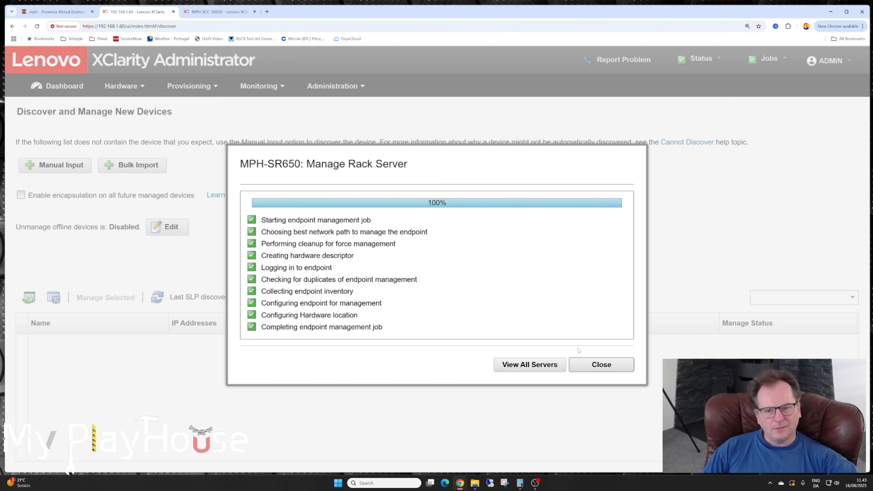
pyautogui.click(598, 366)
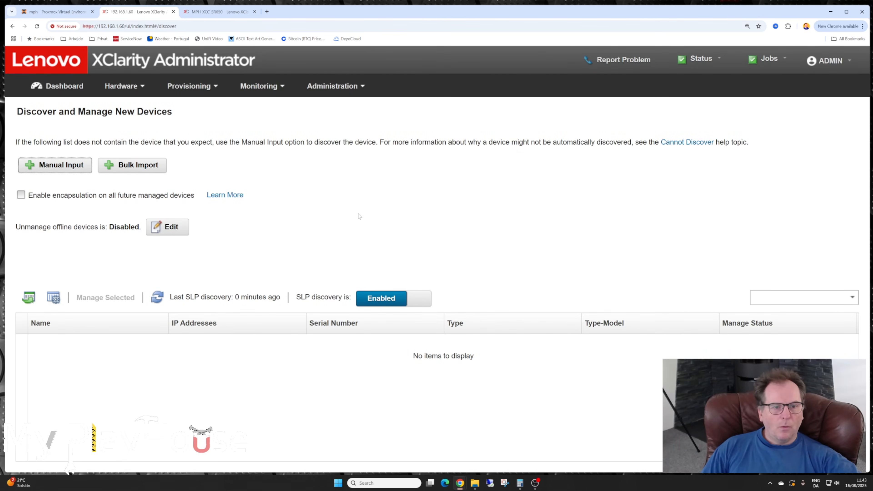
# - Open the list of managed servers from the dashboard's hardware status
pyautogui.click(58, 88)
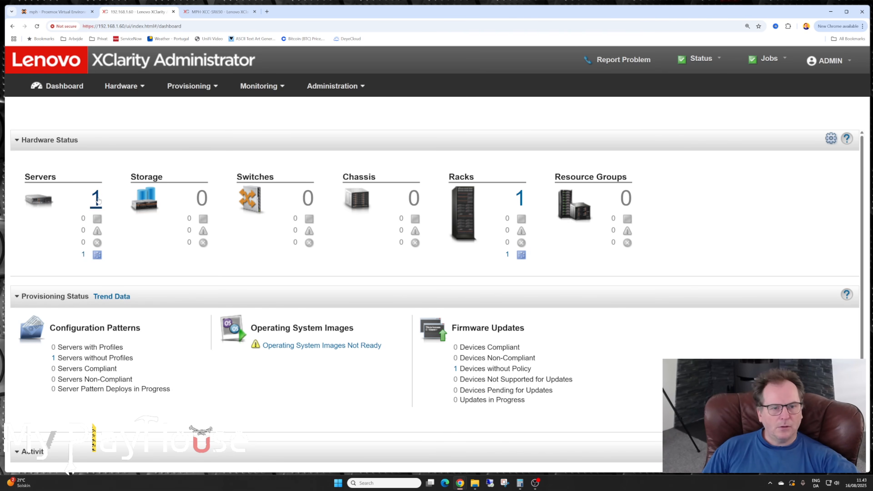
pyautogui.click(97, 200)
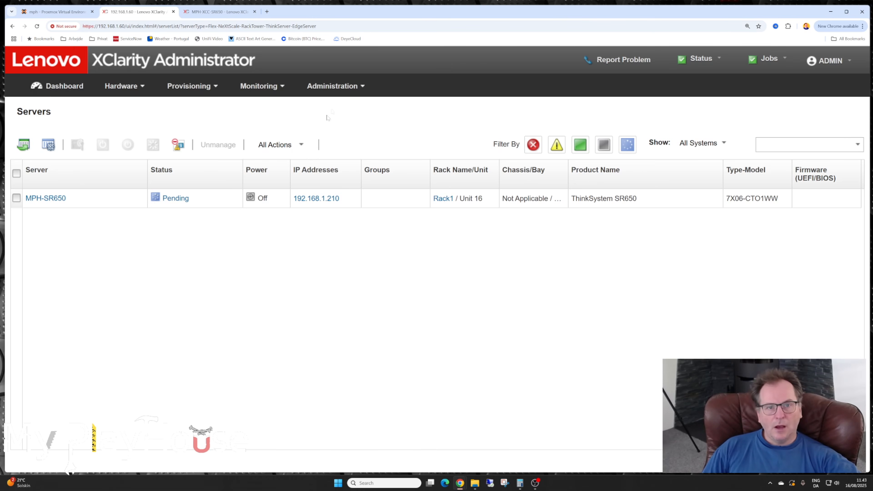
# - Open the Update Management Server page, check its last-updated date, and refresh the management server update catalog
pyautogui.click(338, 89)
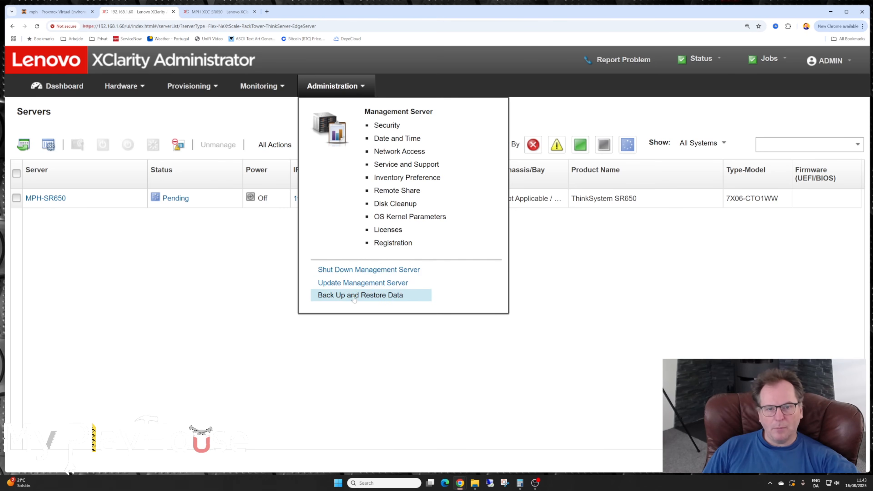
pyautogui.click(369, 285)
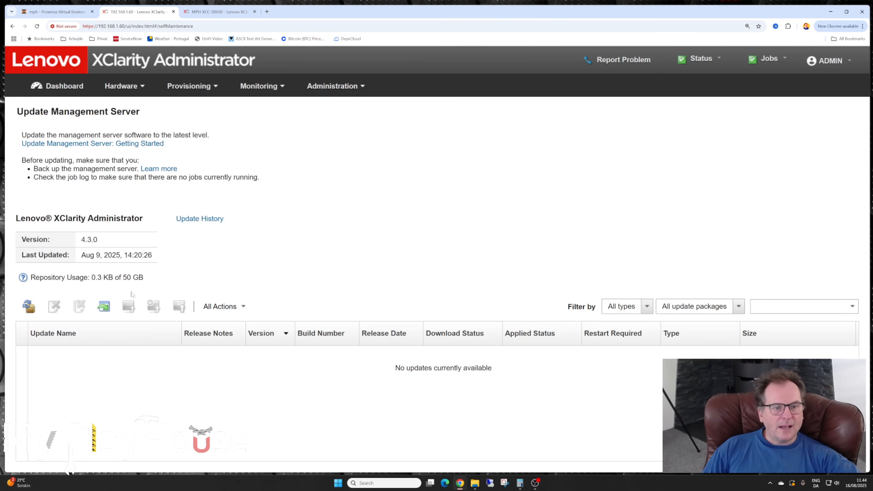
pyautogui.moveTo(81, 255); pyautogui.dragTo(157, 261)
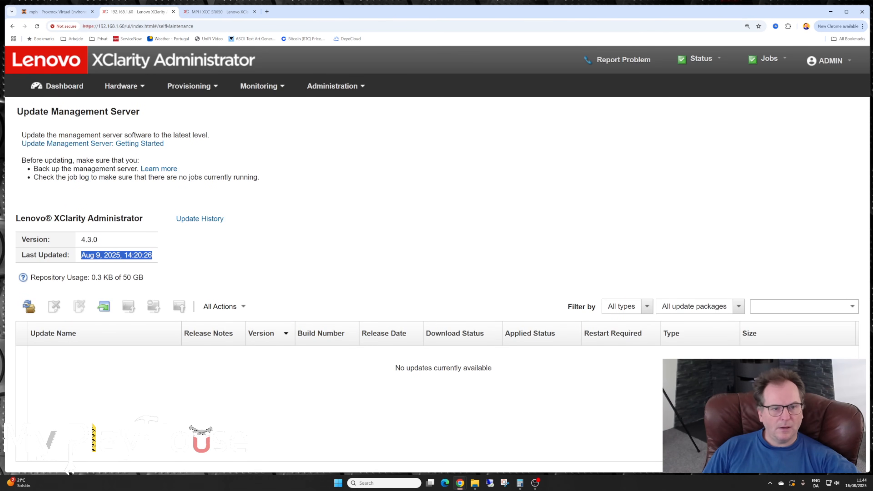
pyautogui.click(156, 258)
pyautogui.moveTo(153, 255); pyautogui.dragTo(81, 255)
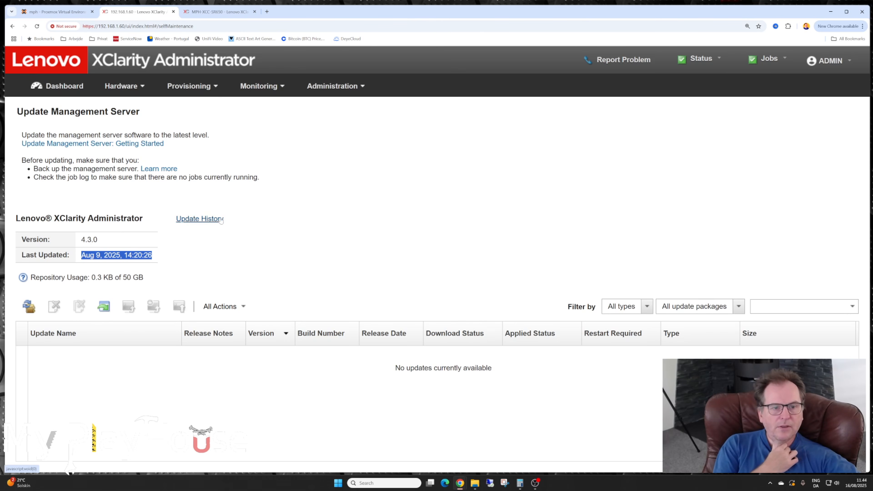
pyautogui.click(189, 267)
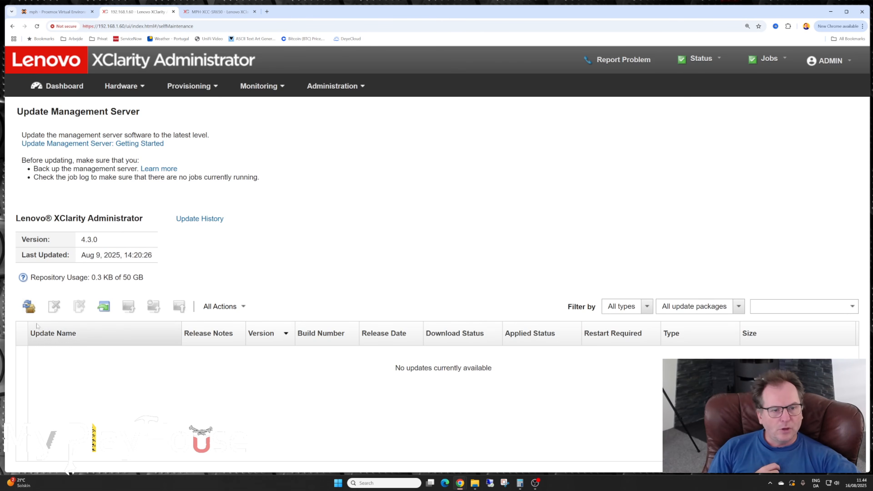
pyautogui.click(29, 308)
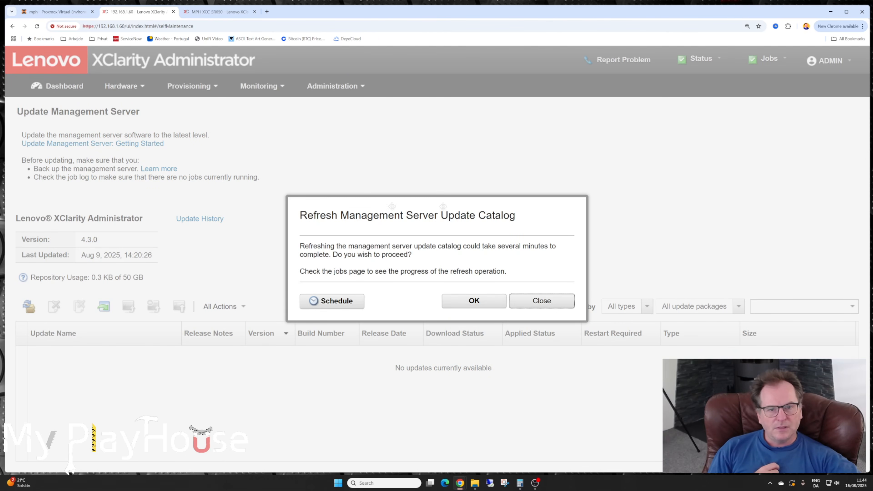
pyautogui.click(472, 307)
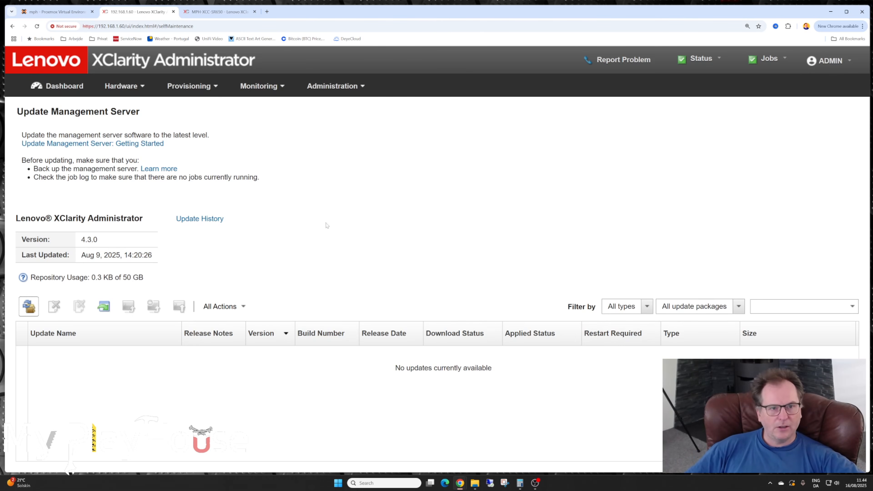
# - Open the managed servers list from the dashboard and view the alerts behind the warning status of MPH-SR650
pyautogui.click(61, 88)
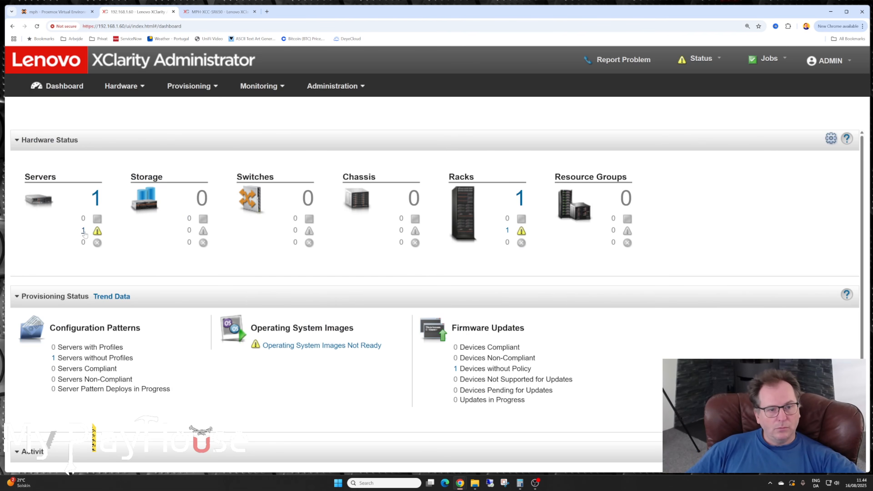
pyautogui.click(95, 202)
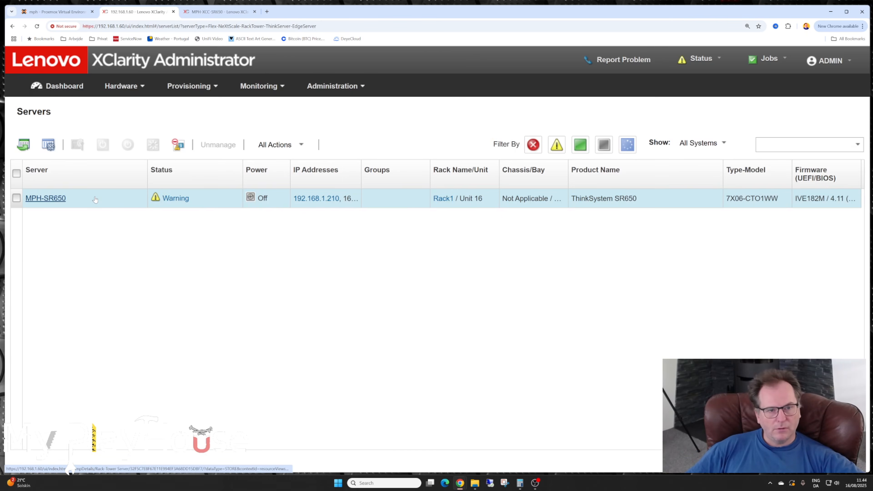
pyautogui.click(176, 198)
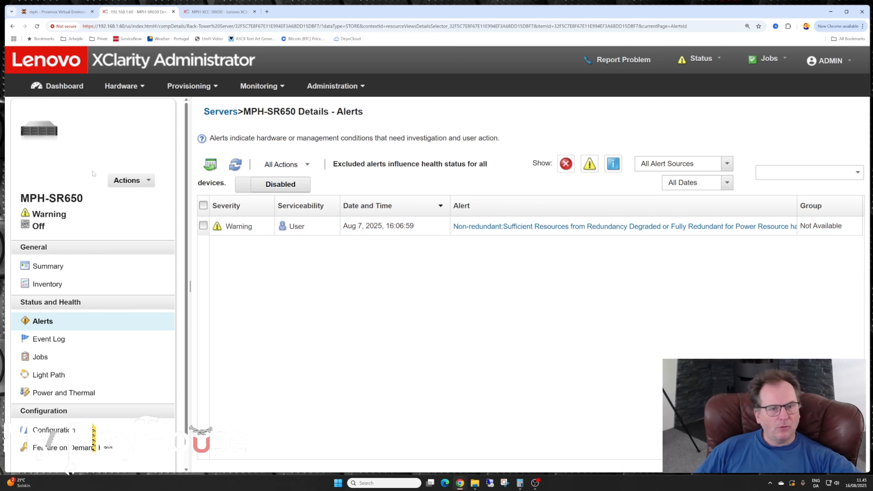
# - Return to the Update Management Server page and check how much of the repository's capacity is in use
pyautogui.click(334, 88)
pyautogui.click(353, 283)
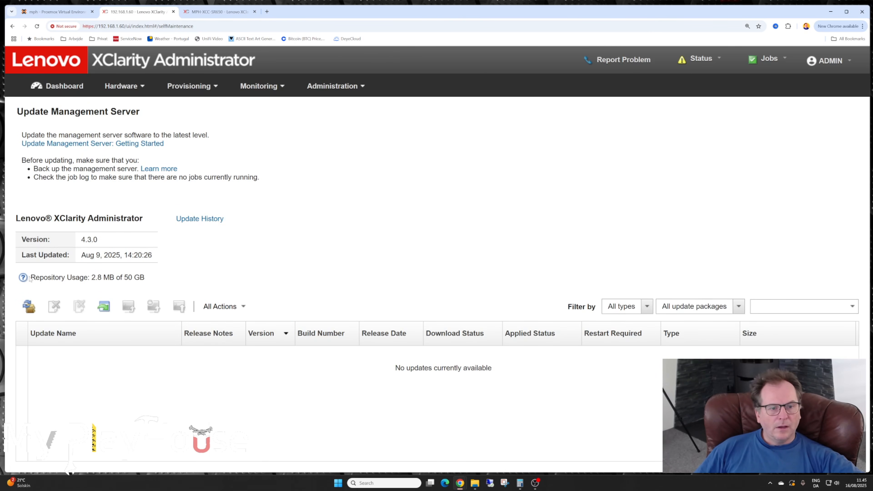
pyautogui.moveTo(32, 279)
pyautogui.moveTo(151, 281); pyautogui.dragTo(91, 278)
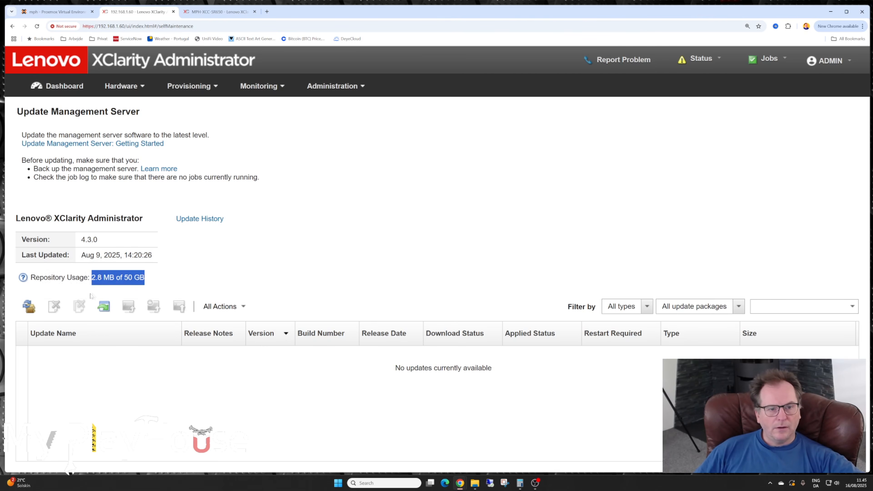
pyautogui.click(92, 278)
pyautogui.moveTo(92, 279); pyautogui.dragTo(114, 279)
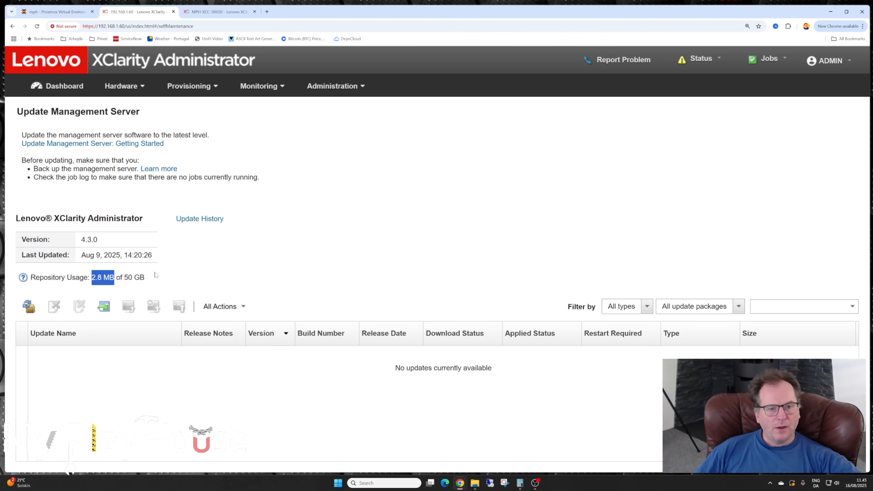
pyautogui.moveTo(124, 278); pyautogui.dragTo(144, 278)
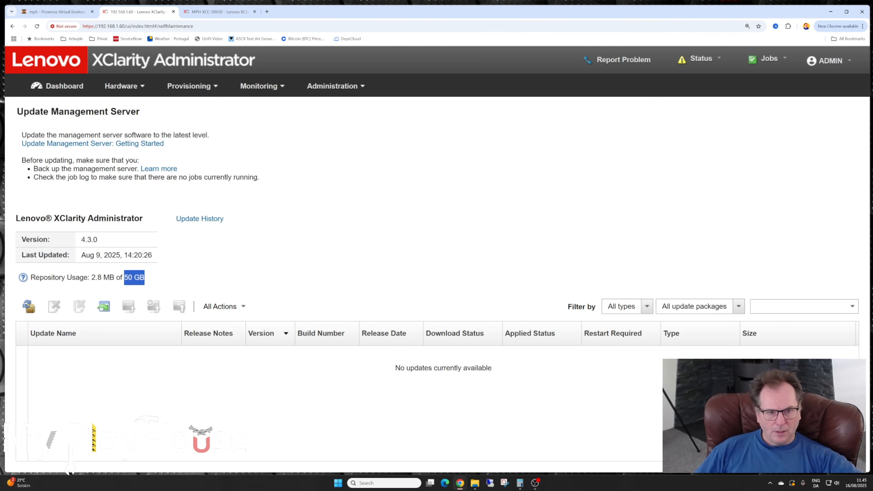
pyautogui.moveTo(92, 278); pyautogui.dragTo(114, 278)
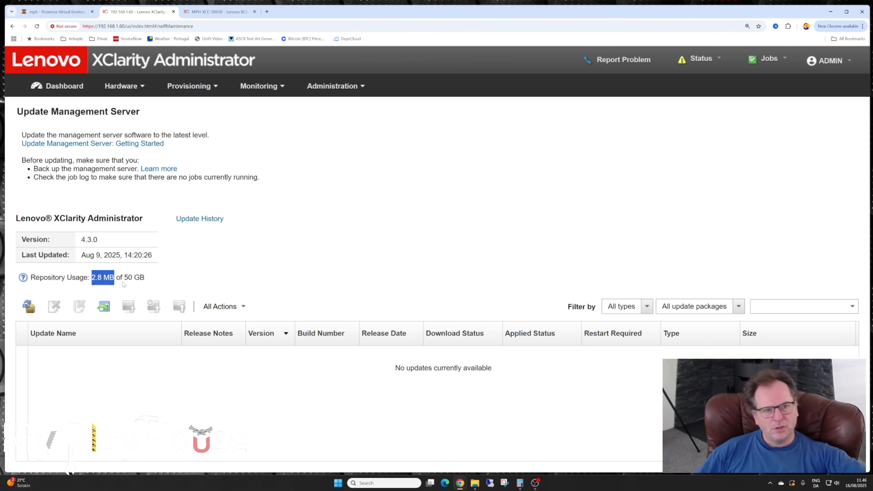
# - Reload the Update Management Server page and check the last-updated date, repository usage, and XClarity Administrator version
pyautogui.click(37, 26)
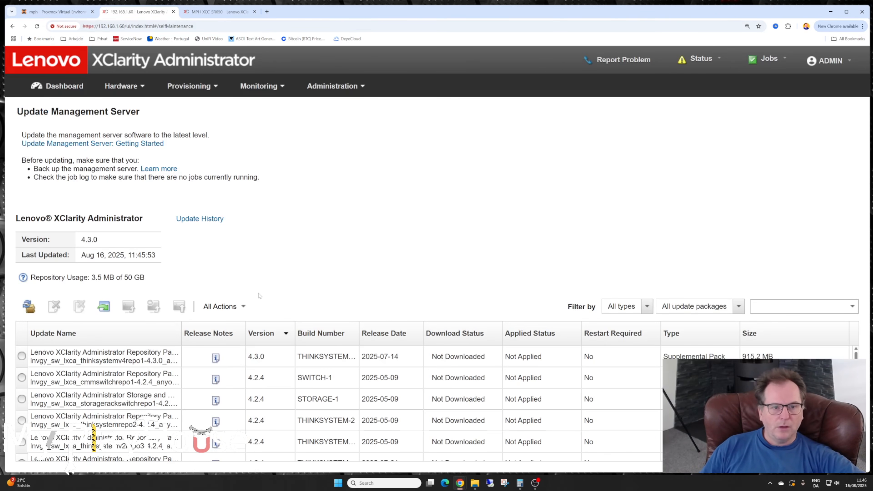
pyautogui.moveTo(81, 255); pyautogui.dragTo(159, 256)
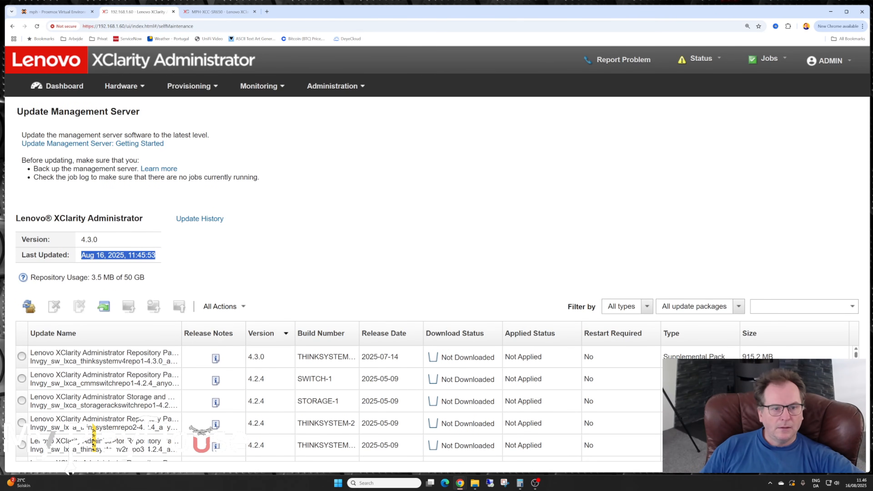
pyautogui.moveTo(91, 278); pyautogui.dragTo(102, 278)
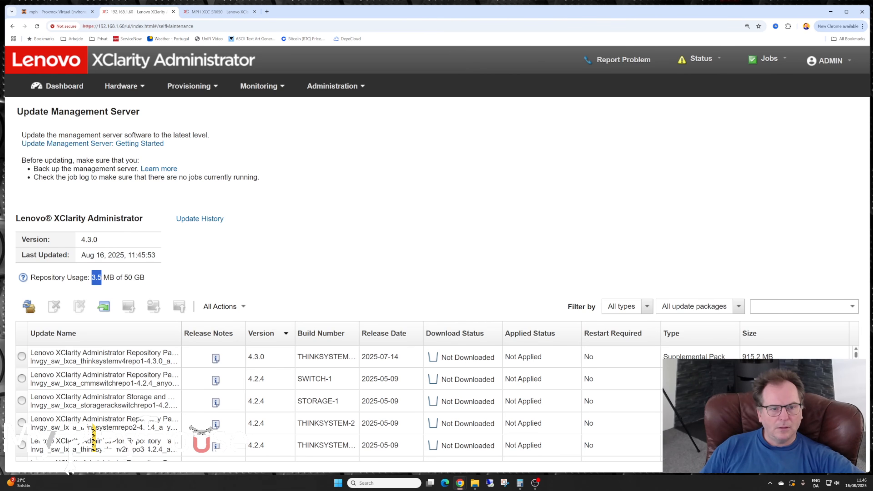
pyautogui.click(151, 286)
pyautogui.moveTo(92, 278); pyautogui.dragTo(114, 278)
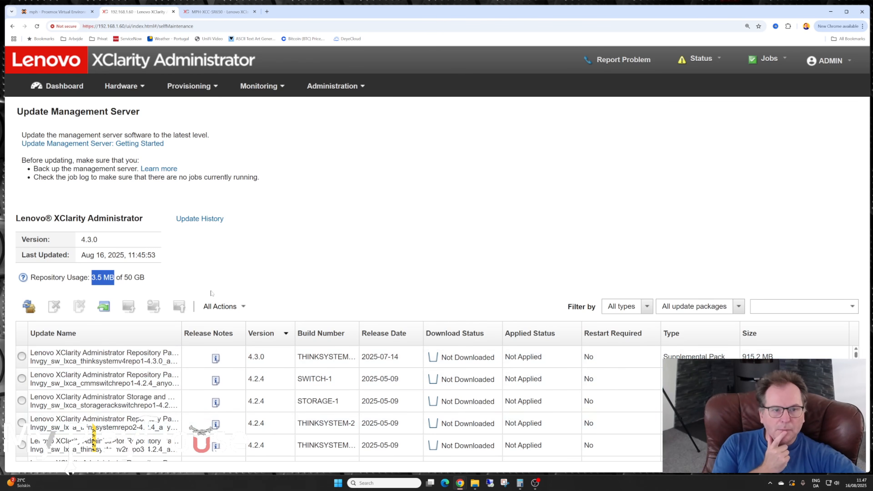
pyautogui.moveTo(16, 218); pyautogui.dragTo(164, 215)
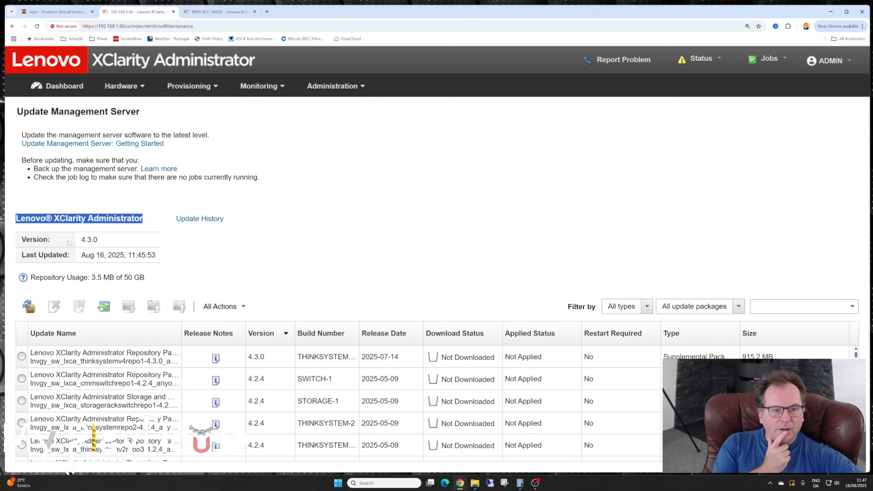
pyautogui.moveTo(81, 240); pyautogui.dragTo(100, 240)
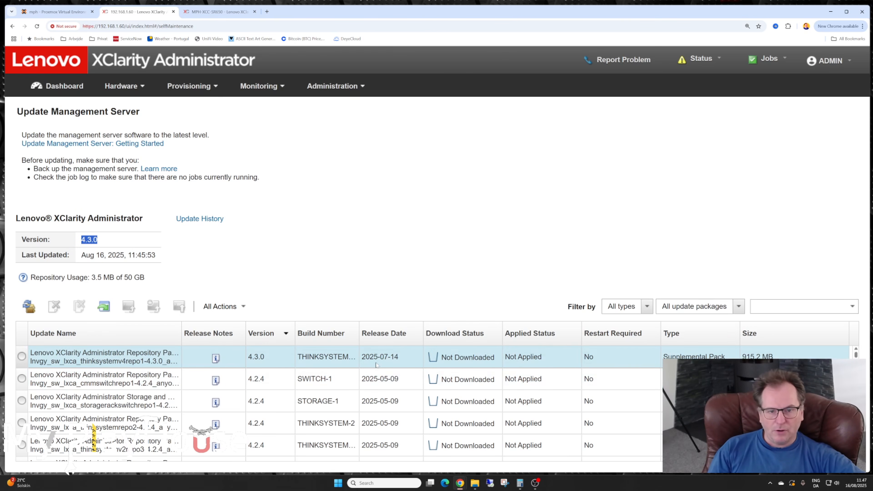
# - Check the release date and version of the first listed repository pack, and widen the Update Name column to show fuller package names
pyautogui.moveTo(400, 357); pyautogui.dragTo(362, 357)
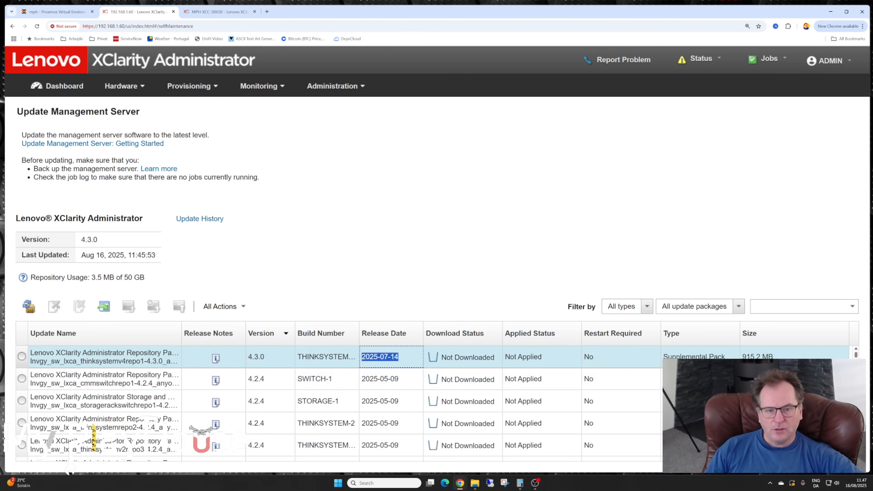
pyautogui.moveTo(248, 357); pyautogui.dragTo(269, 358)
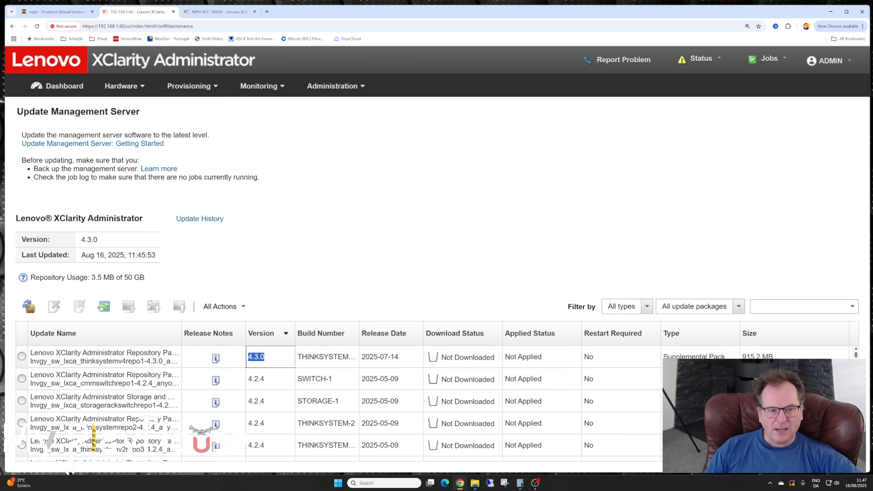
pyautogui.moveTo(181, 324); pyautogui.dragTo(271, 325)
pyautogui.scroll(-1, 764, 410)
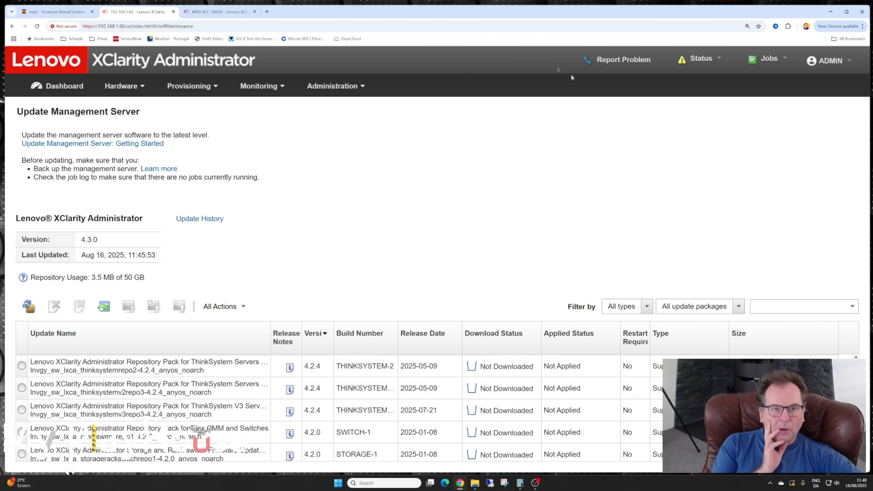
# - Switch to the XClarity Controller of the SR650 and examine its primary BMC and UEFI firmware versions and the UEFI release date
pyautogui.click(203, 13)
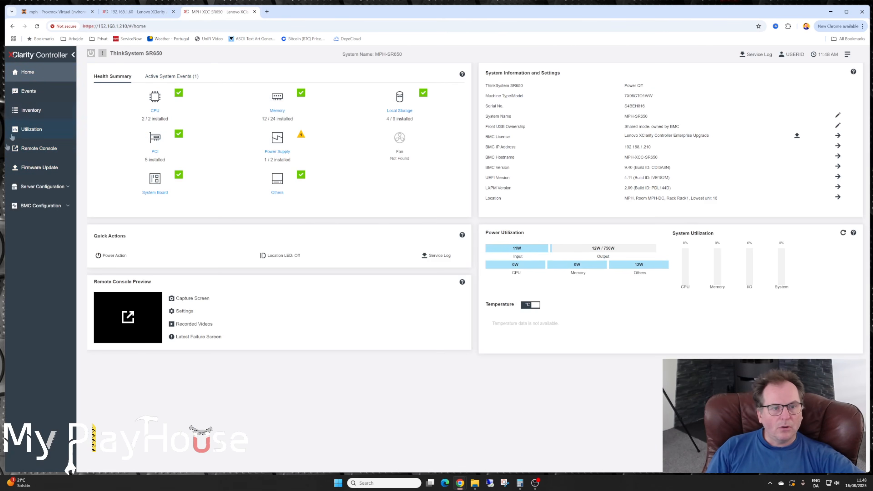
pyautogui.click(30, 169)
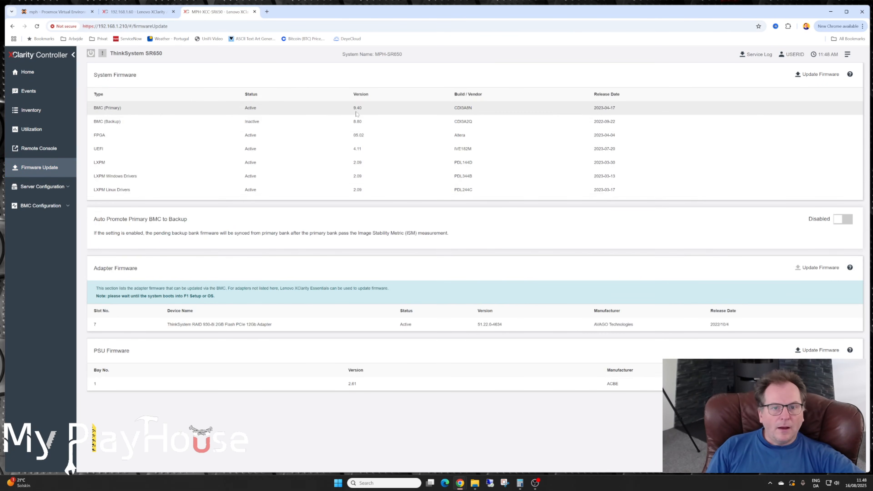
pyautogui.moveTo(354, 109); pyautogui.dragTo(363, 111)
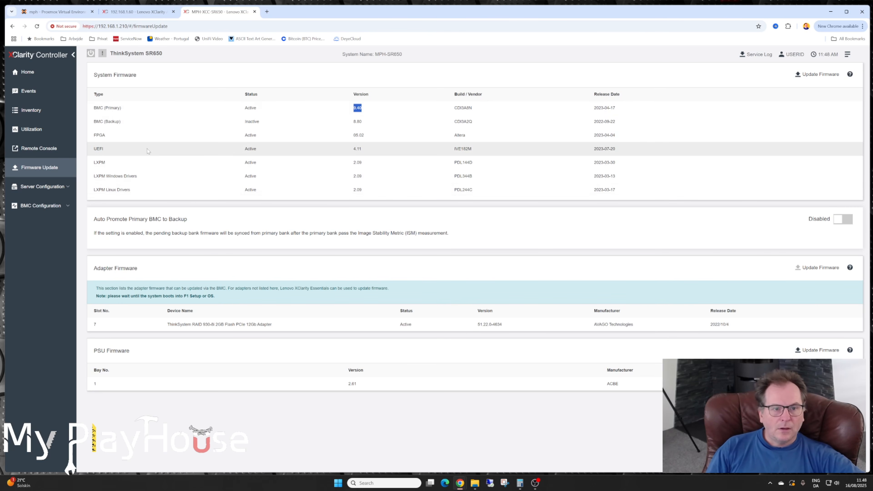
pyautogui.doubleClick(357, 148)
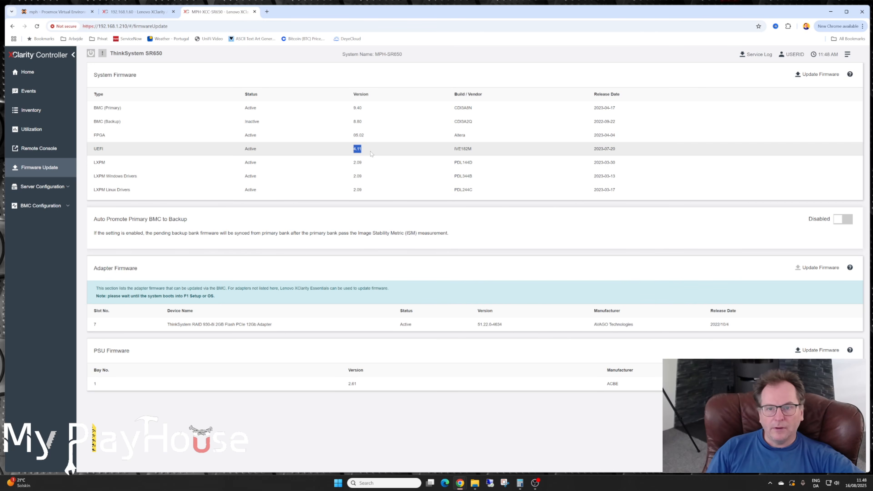
pyautogui.moveTo(594, 150)
pyautogui.mouseDown()
pyautogui.moveTo(624, 150)
pyautogui.moveTo(578, 148)
pyautogui.mouseUp()
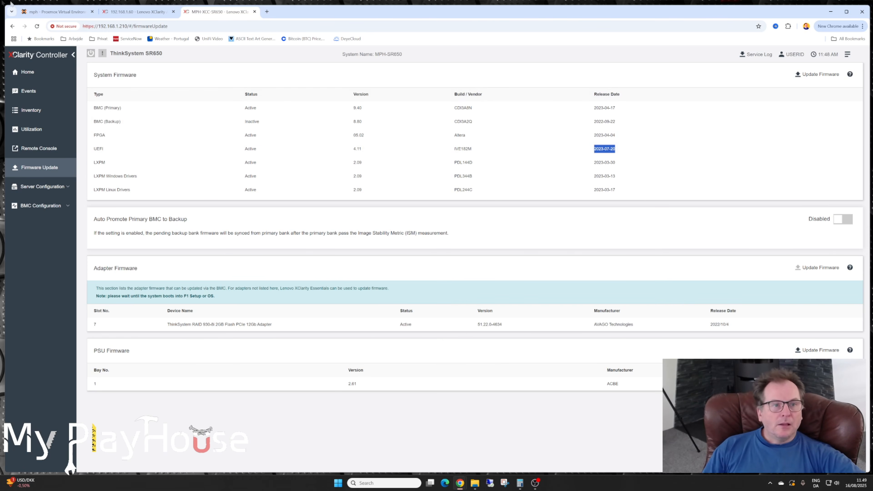
# - Switch back to XClarity Administrator, widen the Build Number column, and look through the available repository packs in the updates table
pyautogui.click(132, 14)
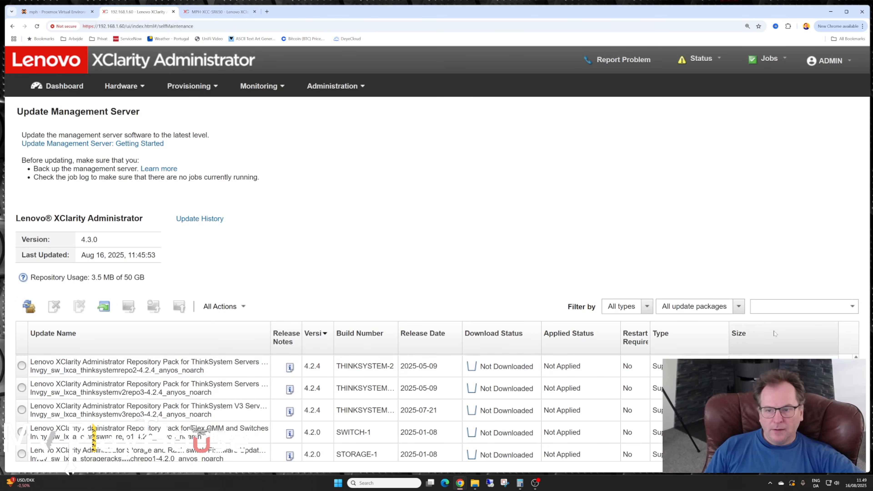
pyautogui.scroll(-1, 309, 430)
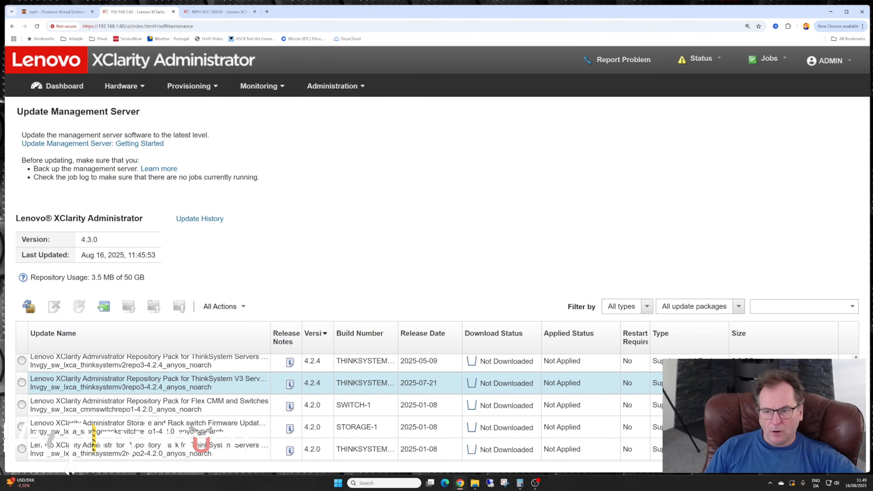
pyautogui.scroll(2, 310, 392)
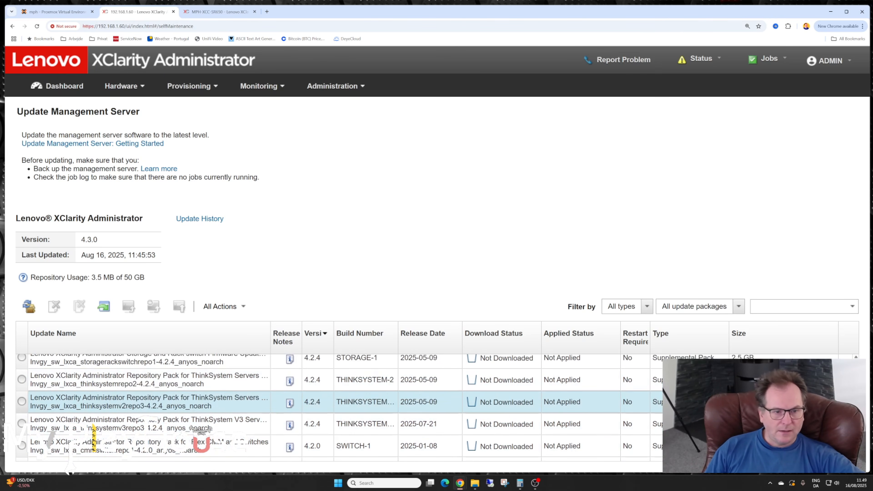
pyautogui.scroll(1, 353, 372)
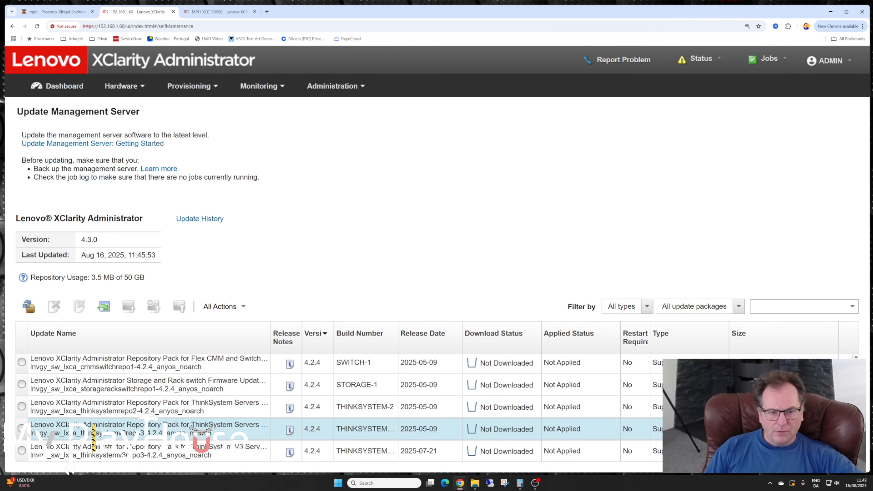
pyautogui.moveTo(399, 324); pyautogui.dragTo(412, 324)
pyautogui.scroll(10, 392, 437)
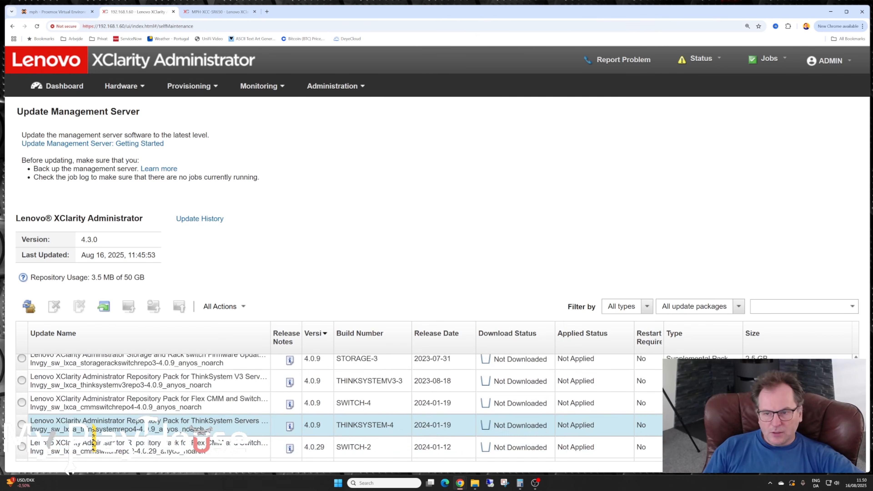
pyautogui.scroll(8, 375, 427)
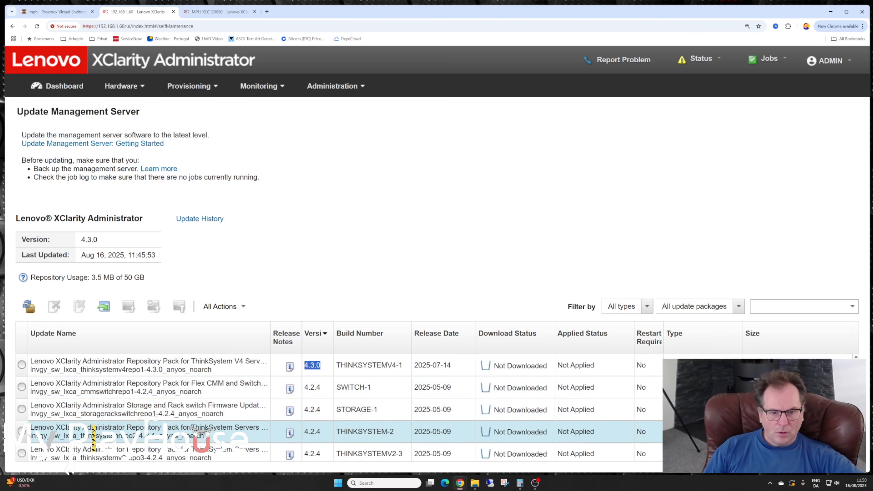
# - Check the release notes of the THINKSYSTEM-2 repository pack version 4.2.4 for SR650 support, and download that pack
pyautogui.click(290, 434)
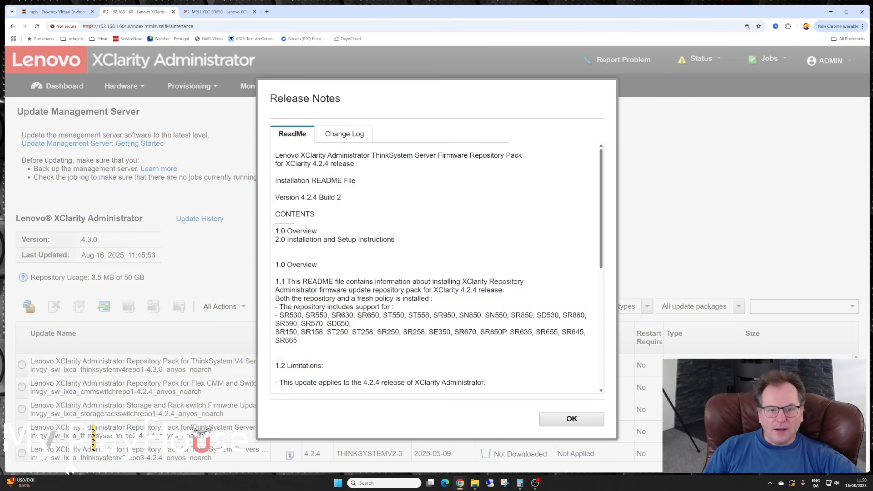
pyautogui.moveTo(357, 315); pyautogui.dragTo(379, 315)
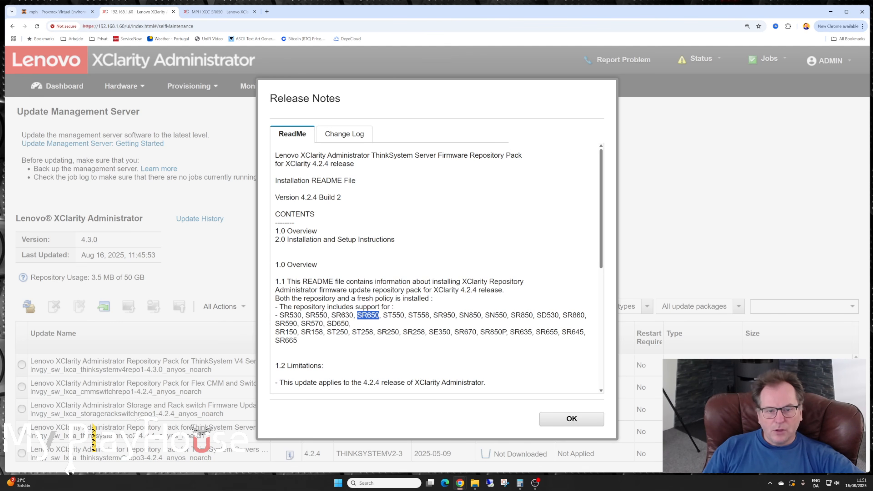
pyautogui.click(572, 419)
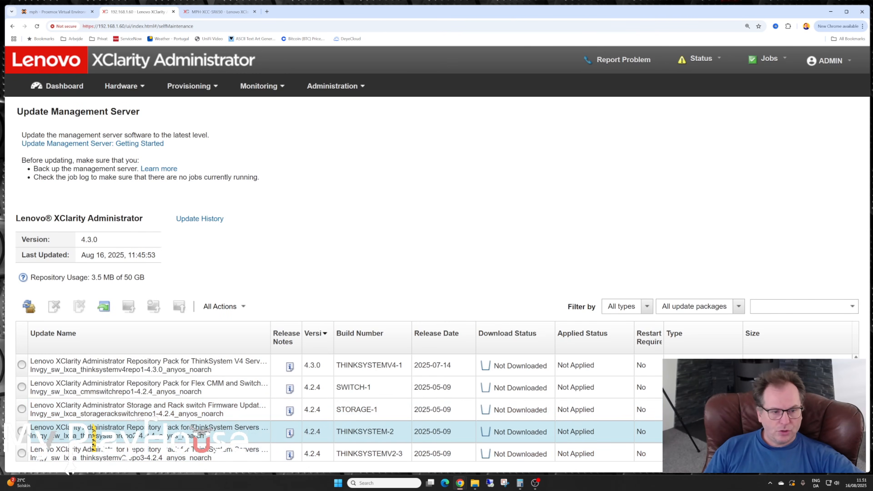
pyautogui.click(22, 431)
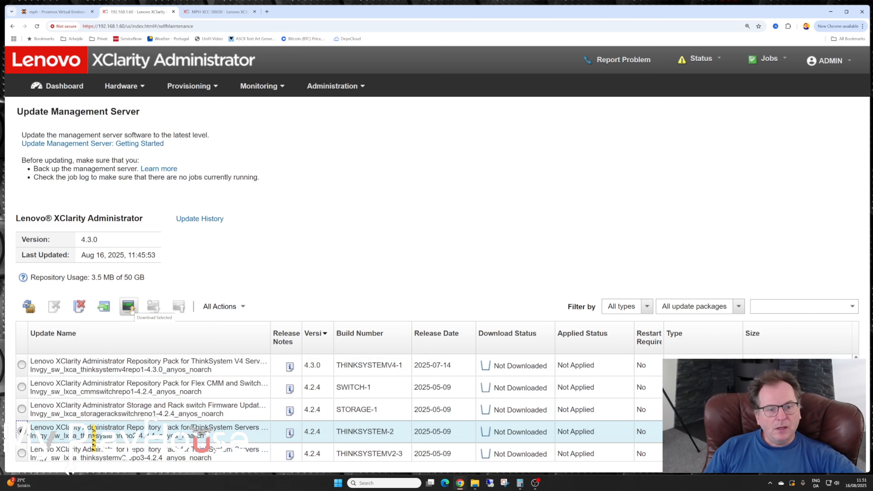
pyautogui.click(130, 310)
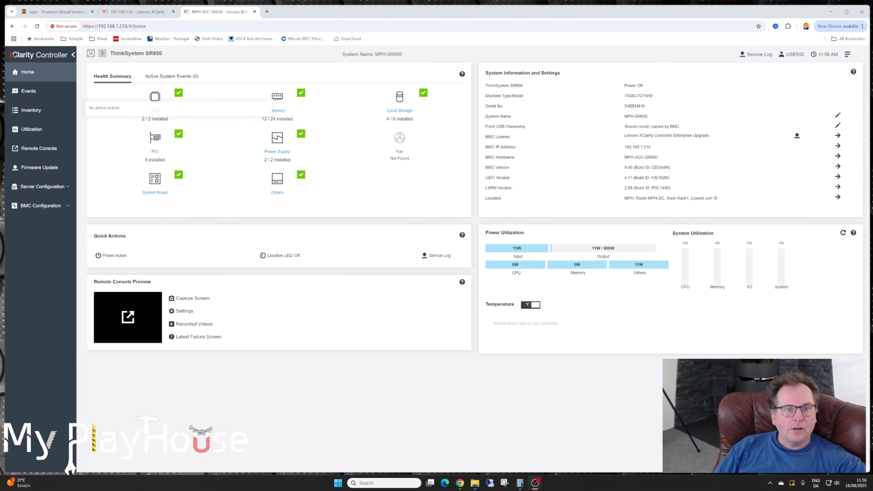
# - Switch to XClarity Administrator and examine the MPH-SR650 server's status, summary details, and available inventory actions
pyautogui.click(130, 12)
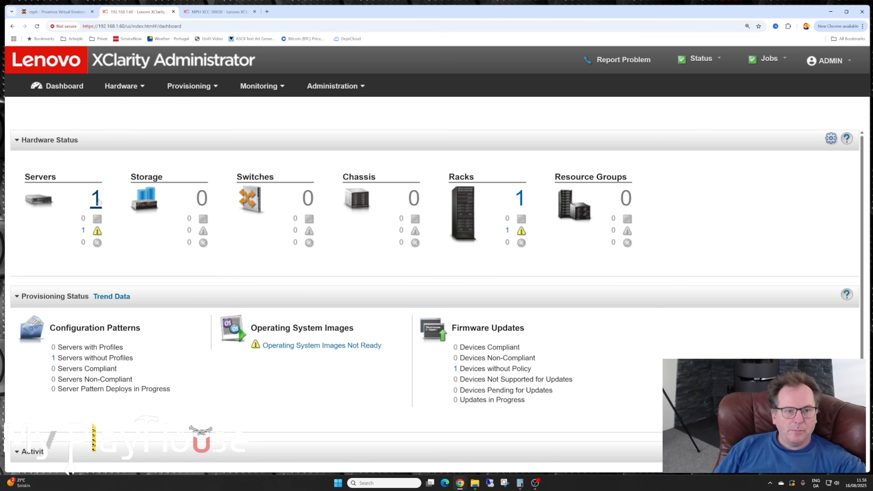
pyautogui.click(97, 201)
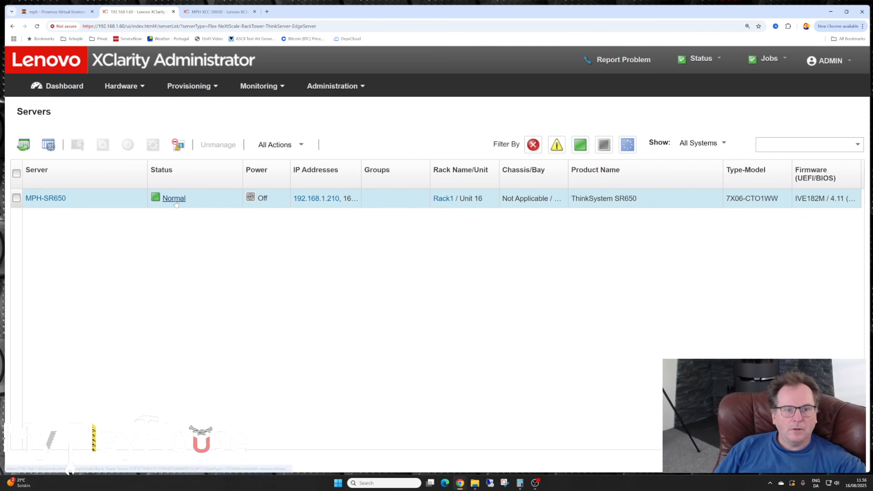
pyautogui.click(60, 87)
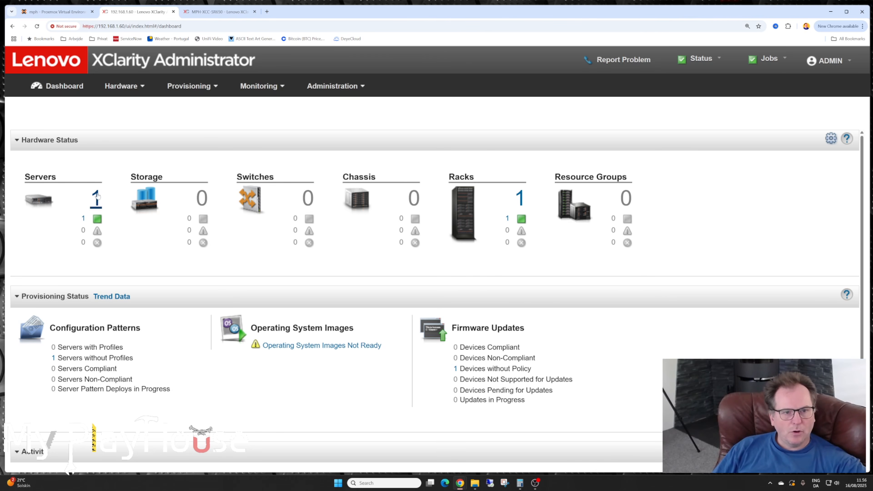
pyautogui.click(97, 199)
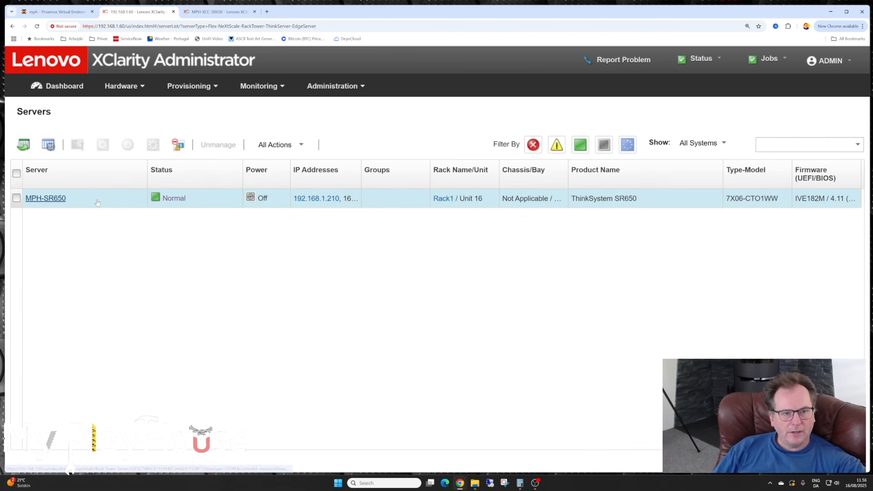
pyautogui.click(45, 198)
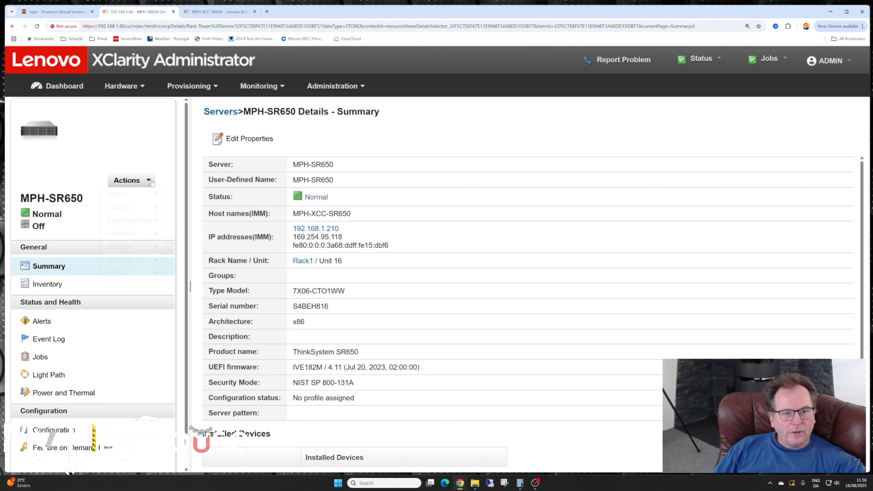
pyautogui.click(138, 182)
pyautogui.moveTo(125, 237)
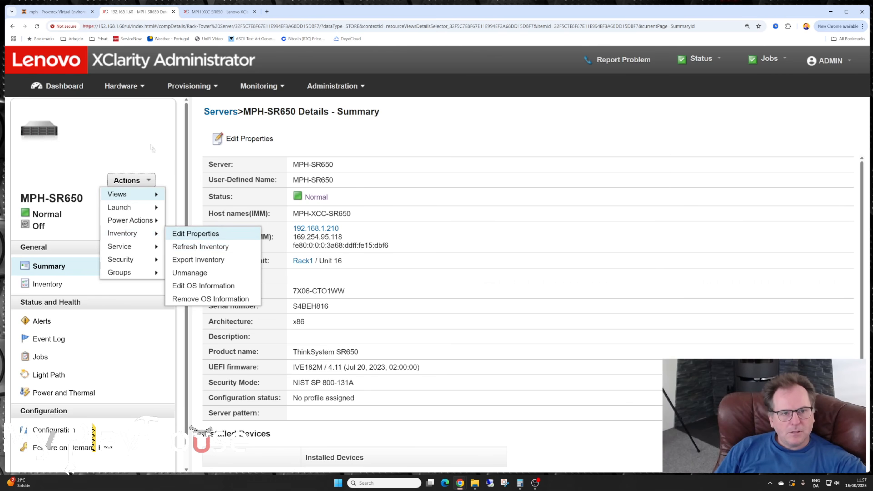
pyautogui.click(144, 138)
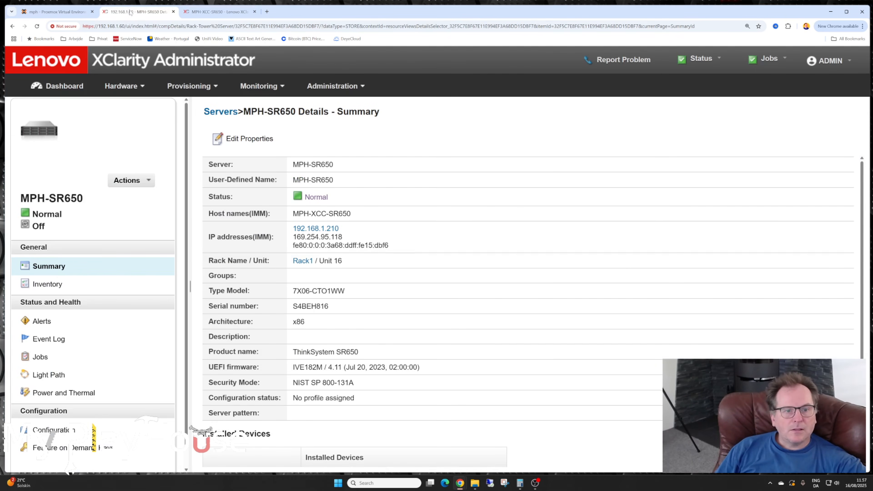
# - Return to the Update Management Server page, check the THINKSYSTEM-2 pack's applied status, and start the update with that pack
pyautogui.click(344, 89)
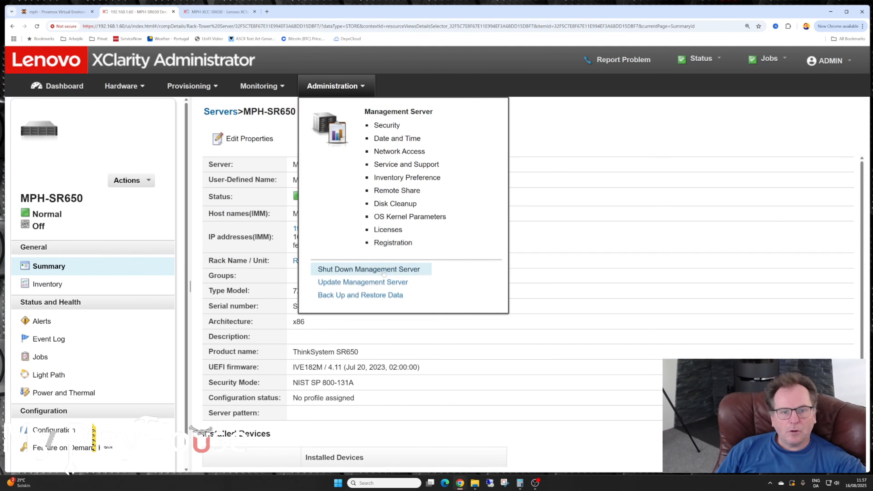
pyautogui.click(358, 283)
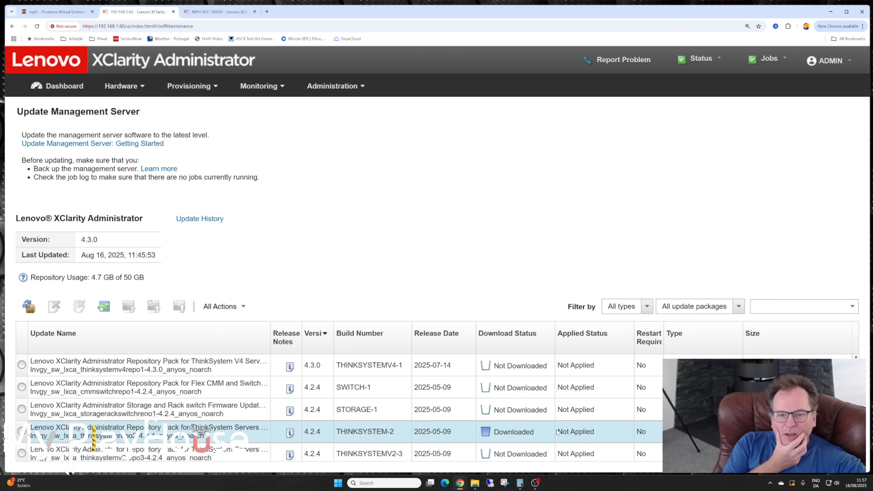
pyautogui.moveTo(557, 432); pyautogui.dragTo(602, 434)
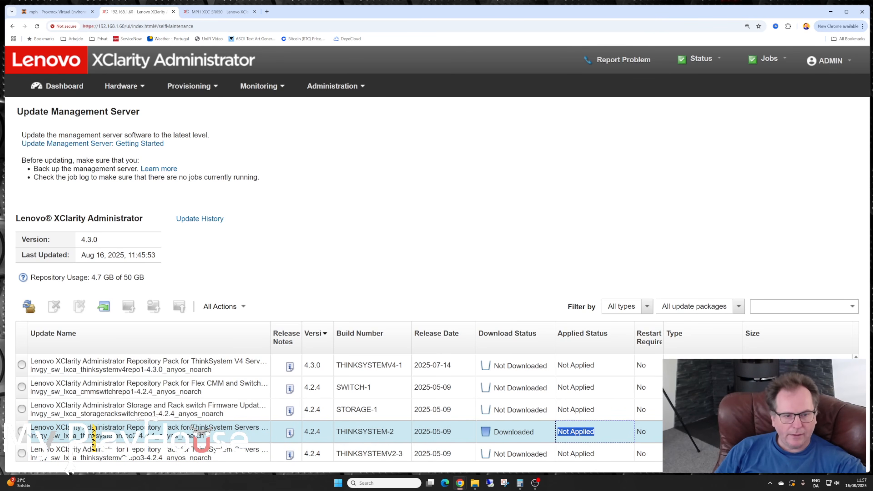
pyautogui.click(22, 431)
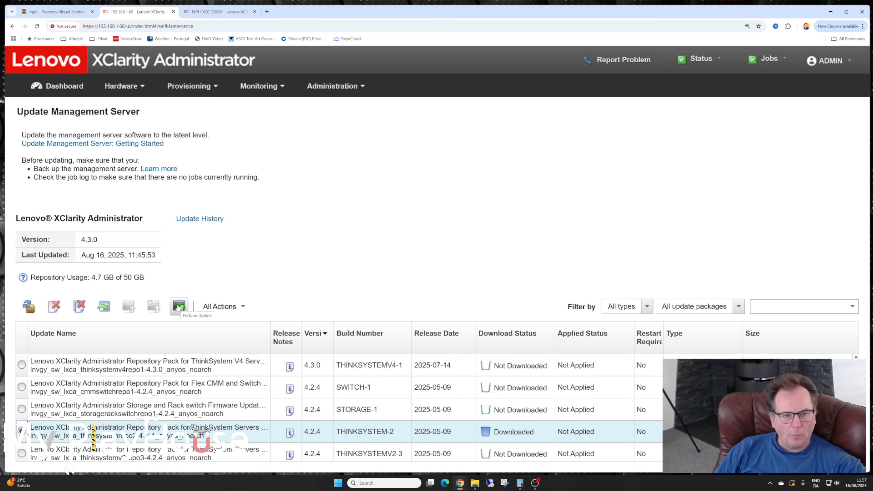
pyautogui.click(178, 308)
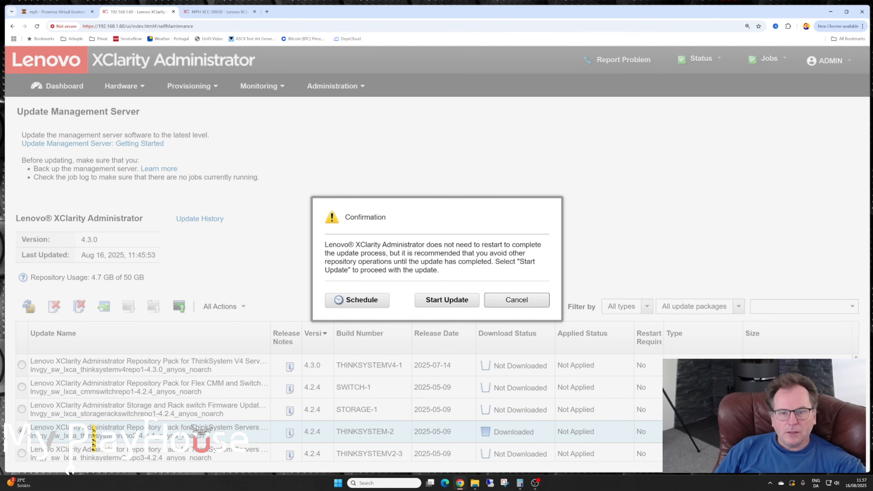
pyautogui.click(439, 300)
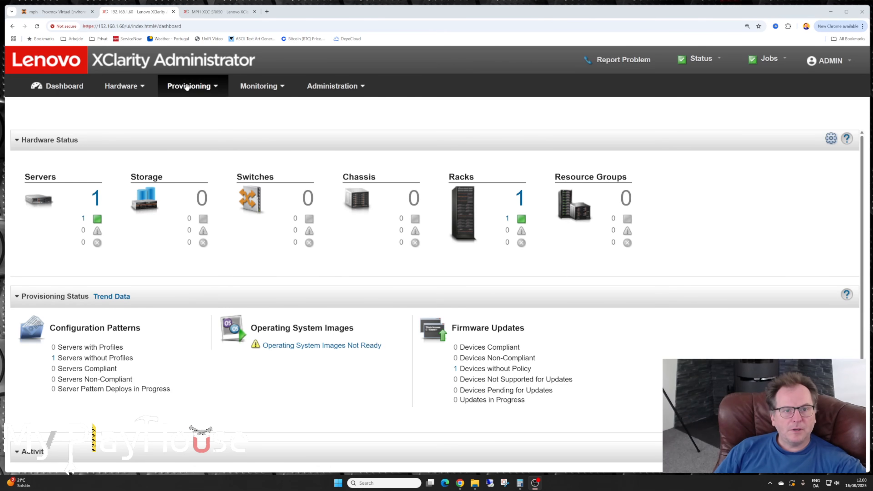
# - Open the firmware updates repository and refresh the product catalog listing for the ThinkSystem SR650
pyautogui.click(187, 88)
pyautogui.moveTo(262, 86)
pyautogui.moveTo(192, 86)
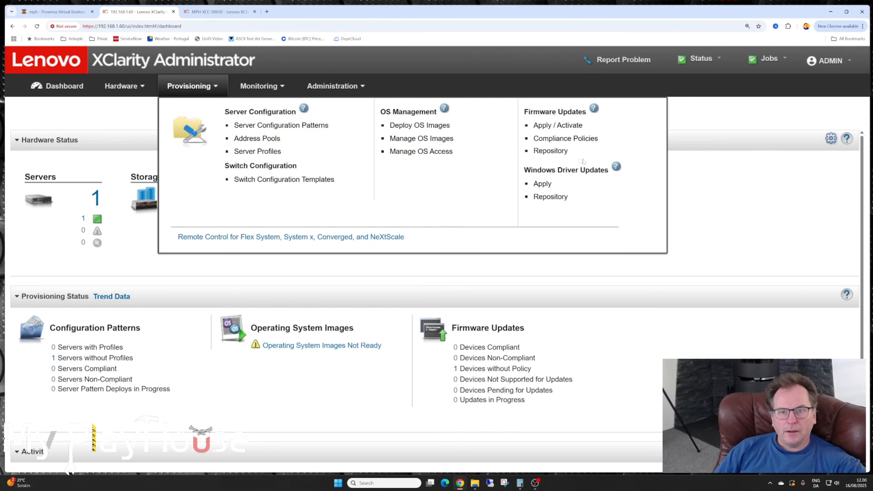
pyautogui.click(554, 152)
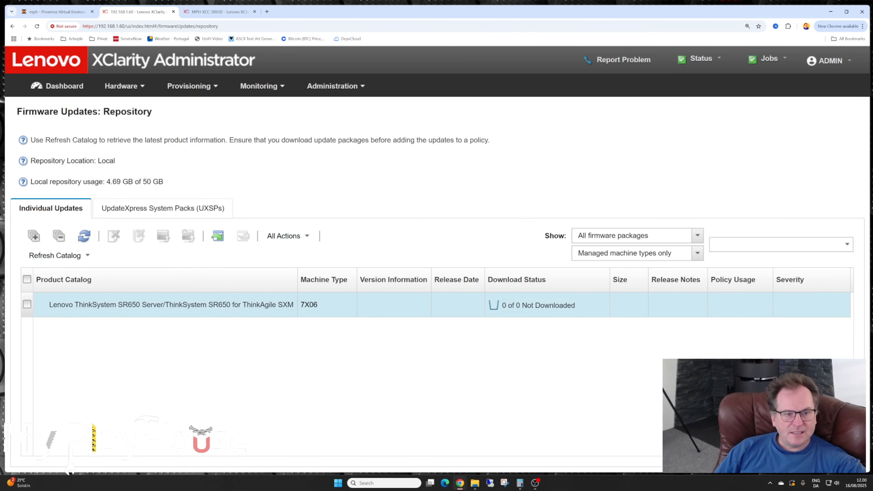
pyautogui.moveTo(49, 306); pyautogui.dragTo(118, 305)
pyautogui.click(132, 305)
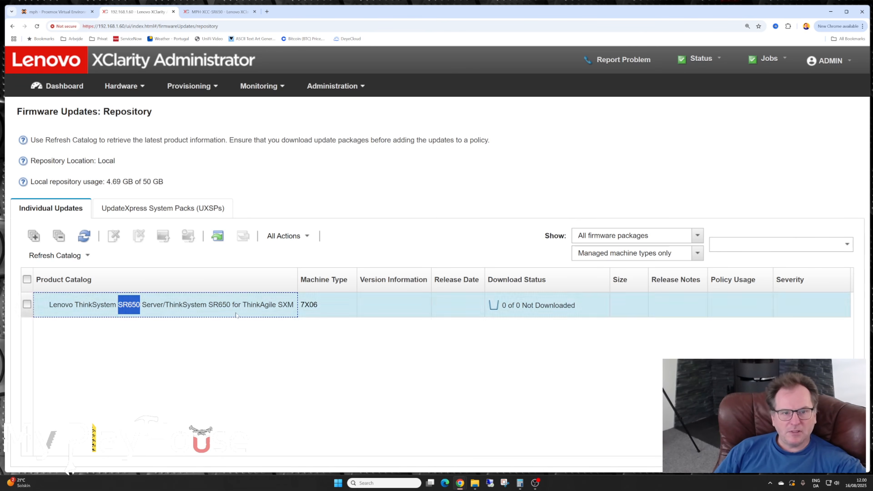
pyautogui.click(82, 235)
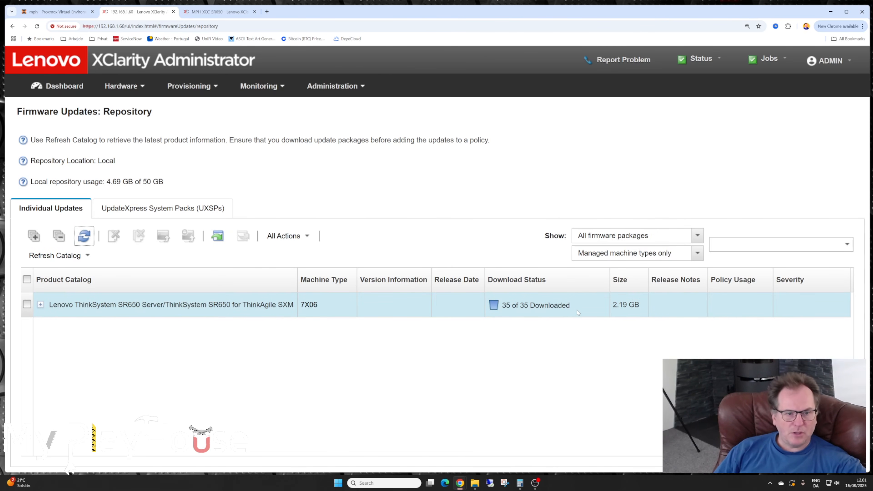
# - Expand the SR650 catalog entry, look through its component firmware packages and their download status, and collapse it again
pyautogui.click(41, 304)
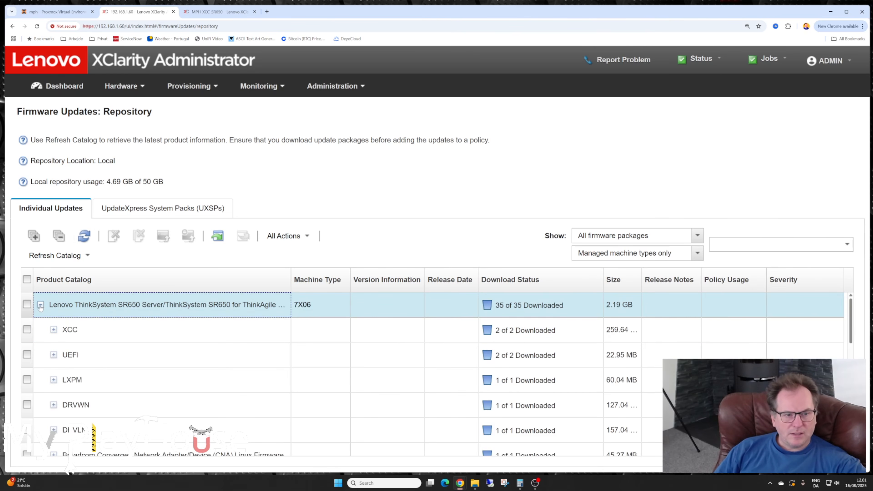
pyautogui.scroll(-1, 240, 332)
pyautogui.scroll(2, 240, 325)
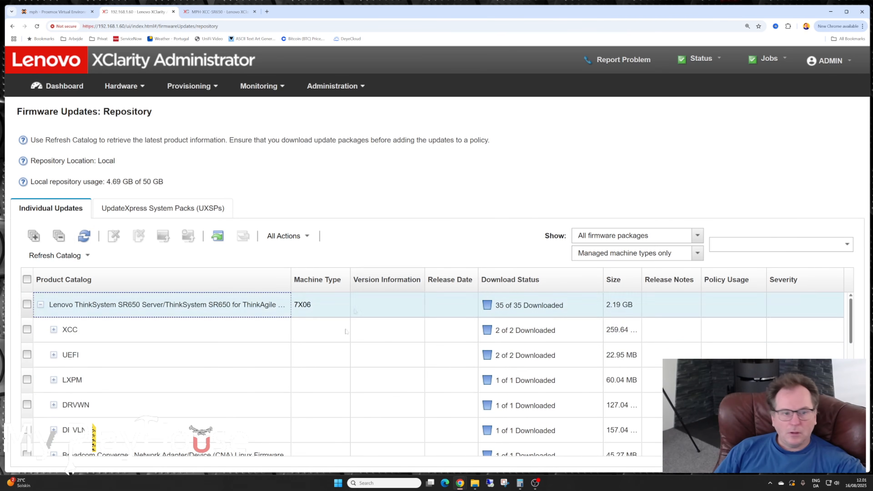
pyautogui.scroll(-1, 259, 346)
pyautogui.scroll(1, 259, 342)
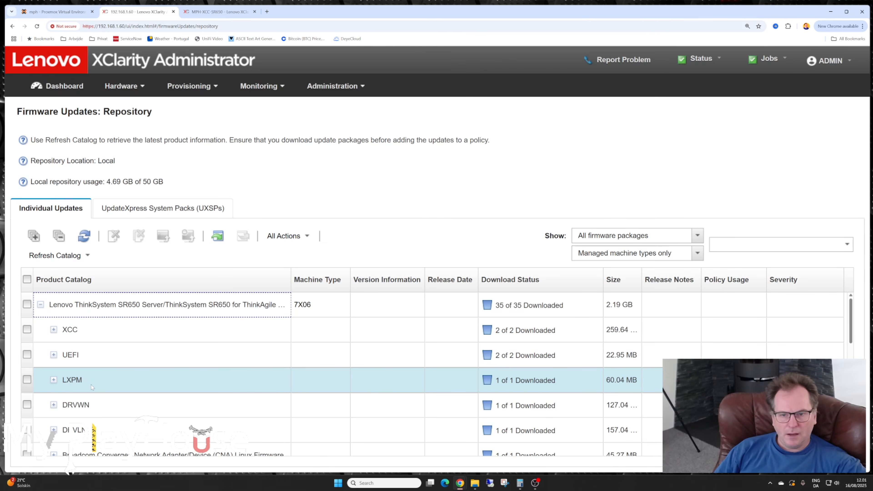
pyautogui.scroll(-2, 143, 382)
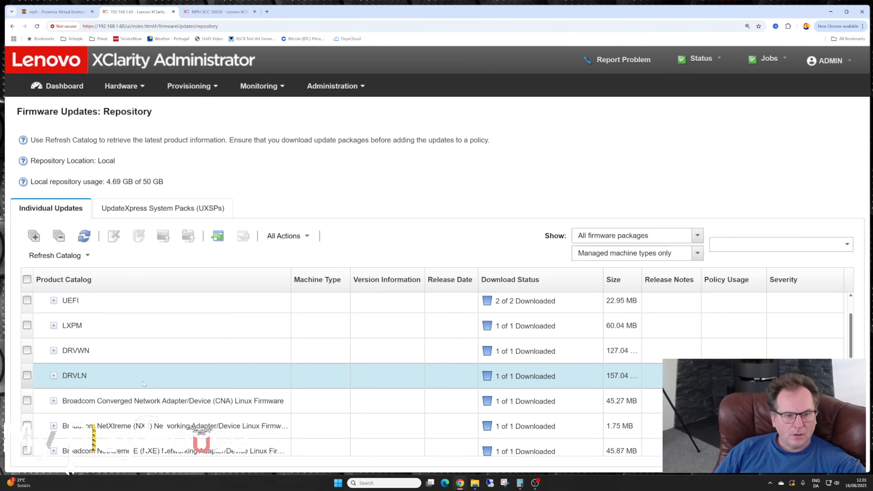
pyautogui.scroll(-1, 142, 381)
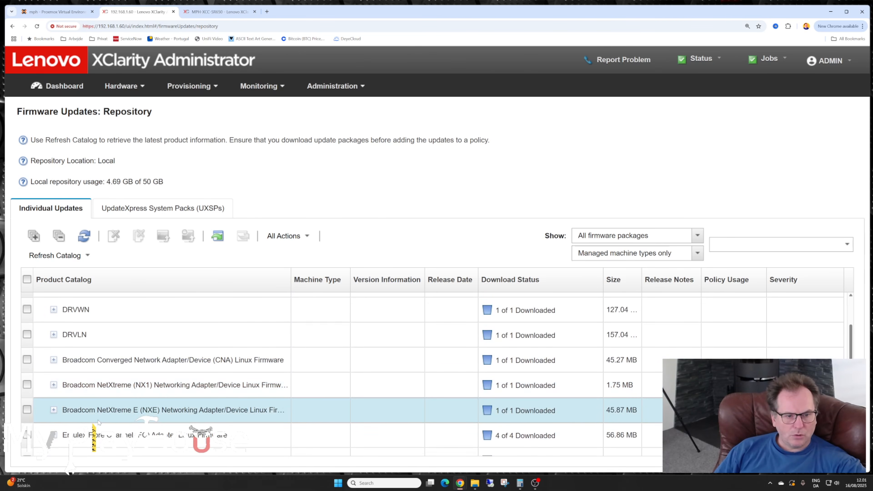
pyautogui.scroll(-2, 114, 367)
pyautogui.scroll(-1, 115, 370)
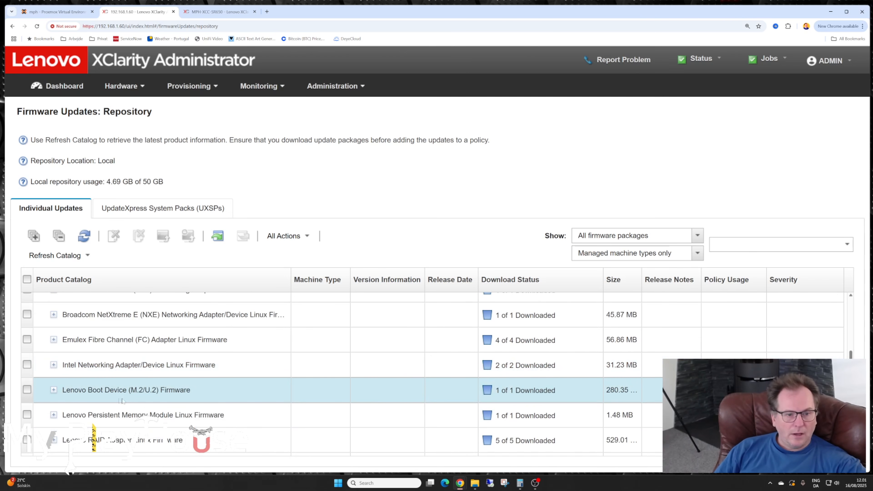
pyautogui.scroll(-3, 154, 389)
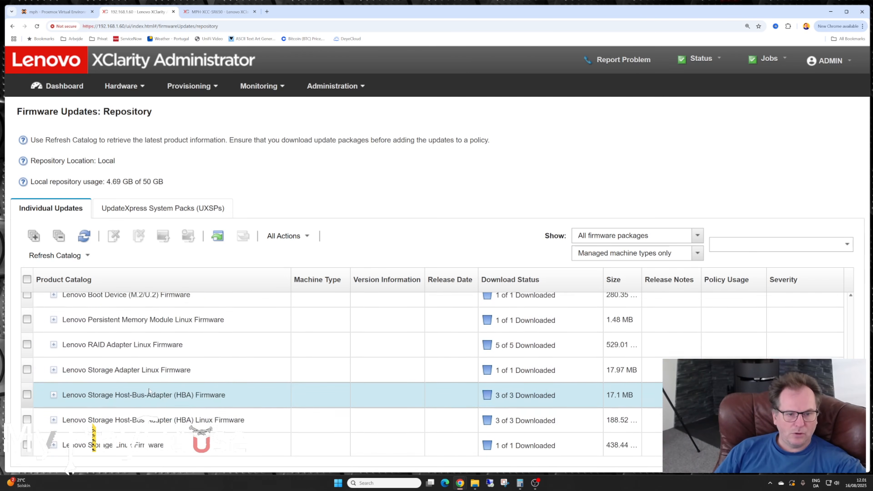
pyautogui.scroll(-2, 153, 388)
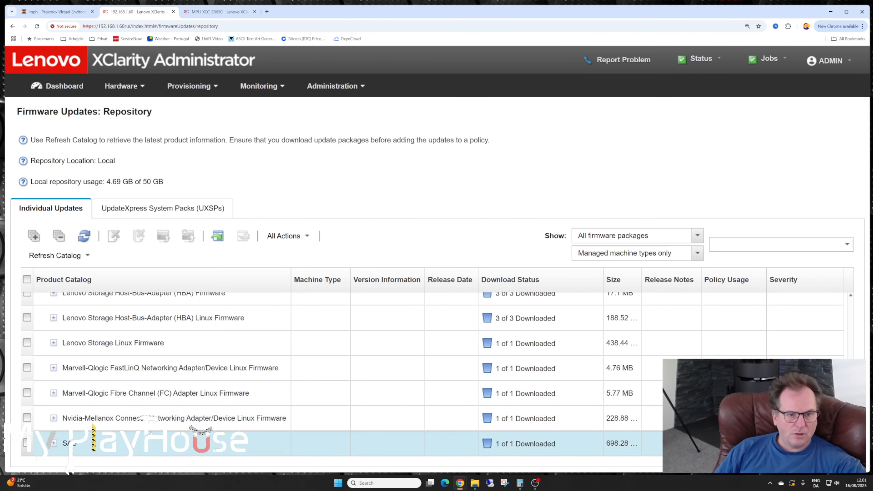
pyautogui.scroll(3, 153, 430)
pyautogui.scroll(10, 153, 430)
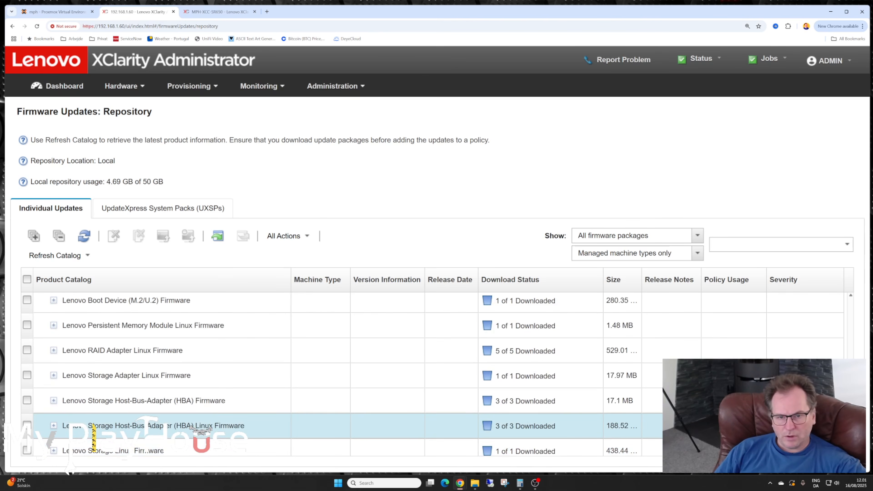
pyautogui.scroll(2, 153, 430)
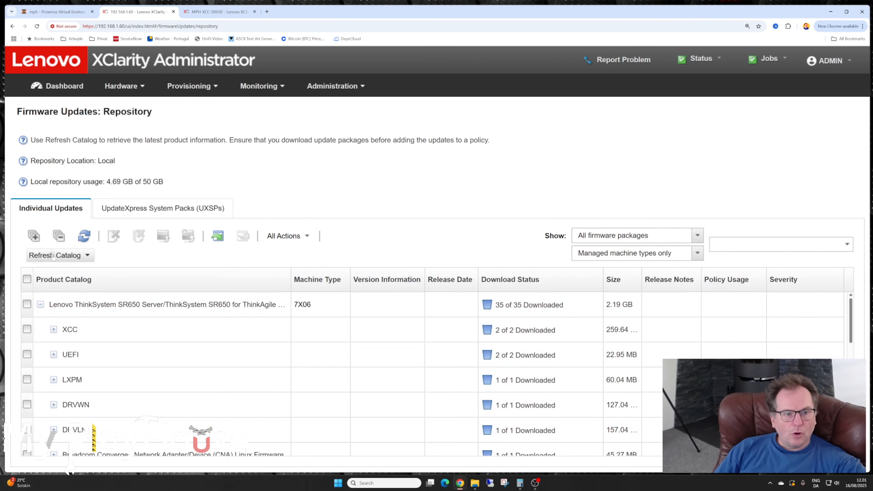
pyautogui.click(41, 305)
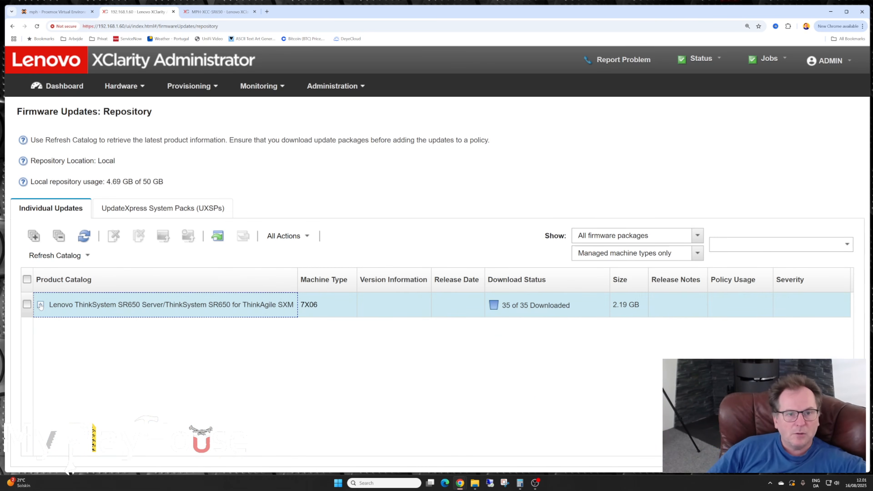
# - Open the firmware Apply / Activate page and assign the v4.2.4-2025-04-01-ThinkSystem-Servers-DEFAULT compliance policy to MPH-SR650
pyautogui.click(213, 86)
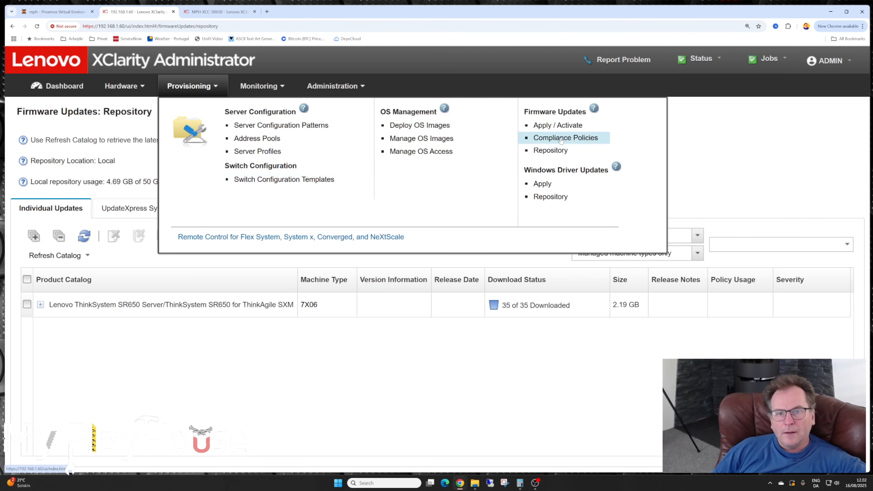
pyautogui.click(551, 127)
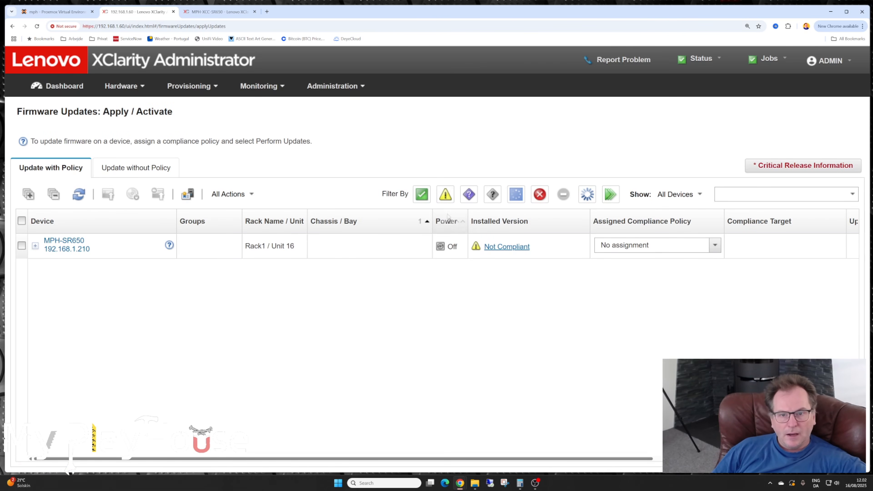
pyautogui.click(716, 246)
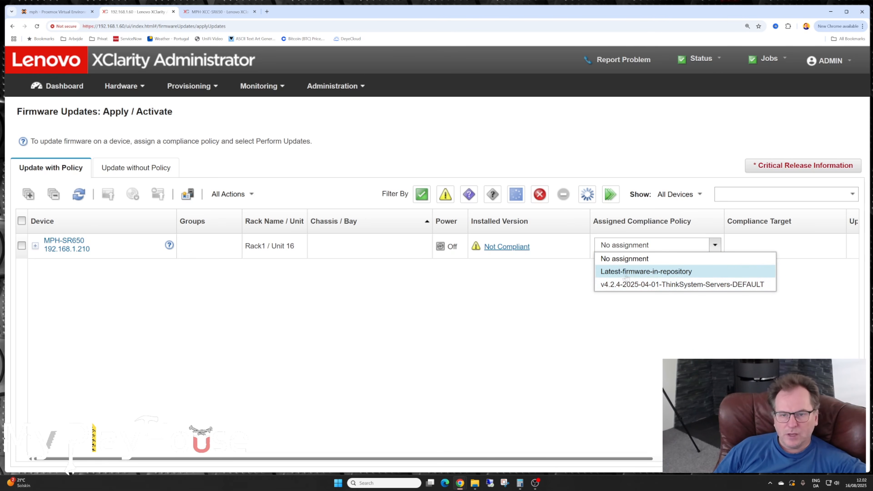
pyautogui.click(638, 286)
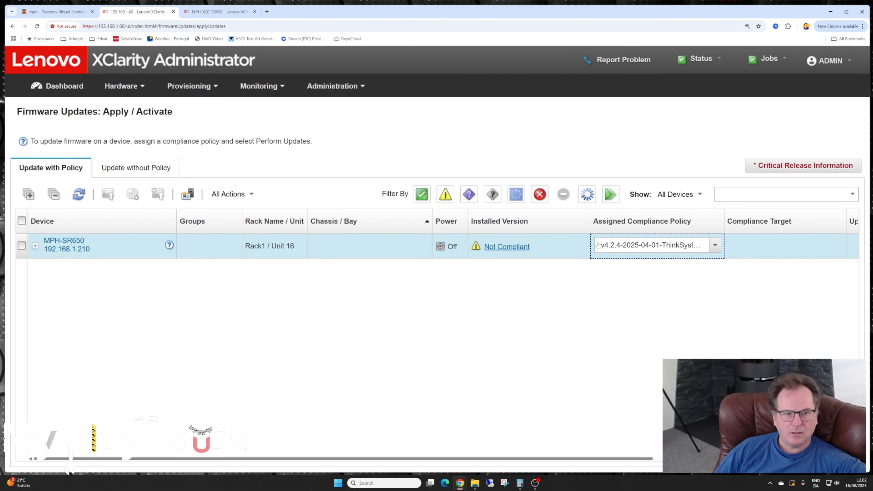
# - In the update-without-policy view, compare MPH-SR650's installed and downloaded component versions and set the XCC (Backup) target to 9.40 / CDI3A8N
pyautogui.click(126, 167)
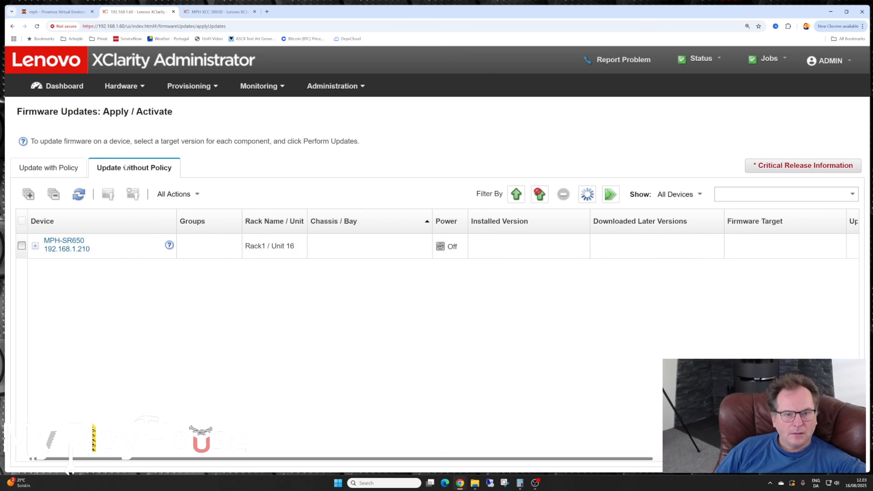
pyautogui.click(36, 246)
pyautogui.click(35, 246)
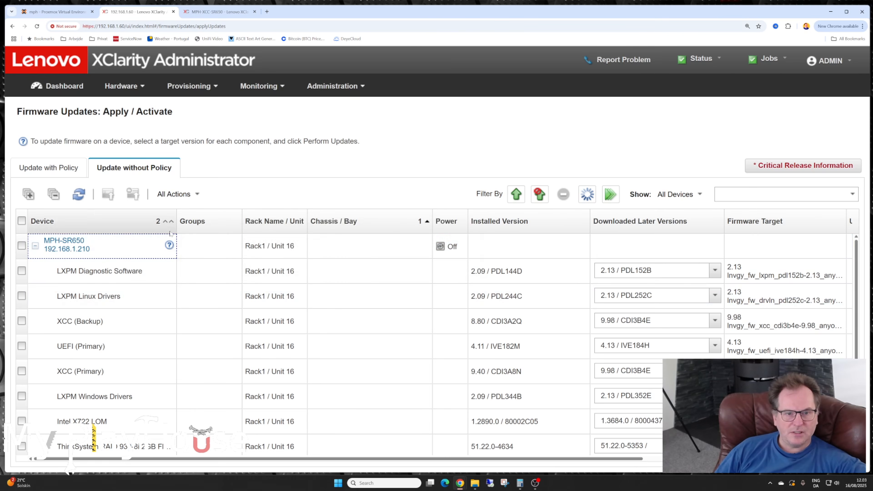
pyautogui.moveTo(471, 271); pyautogui.dragTo(481, 271)
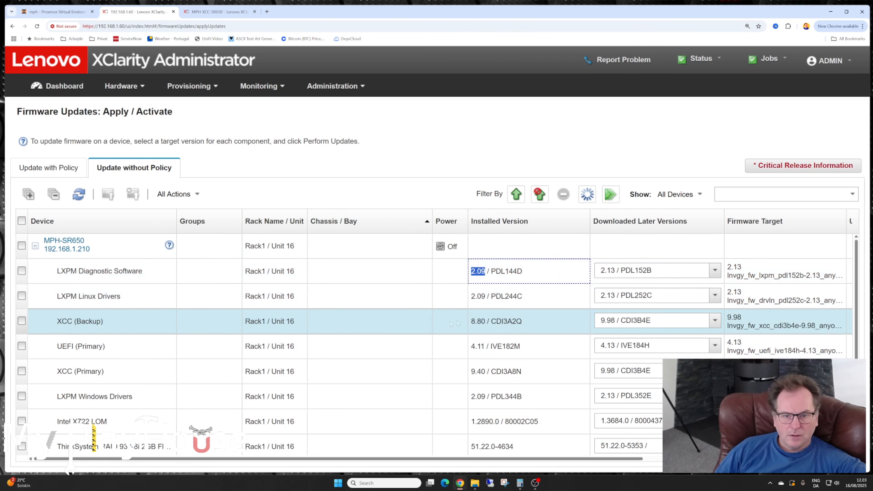
pyautogui.doubleClick(480, 322)
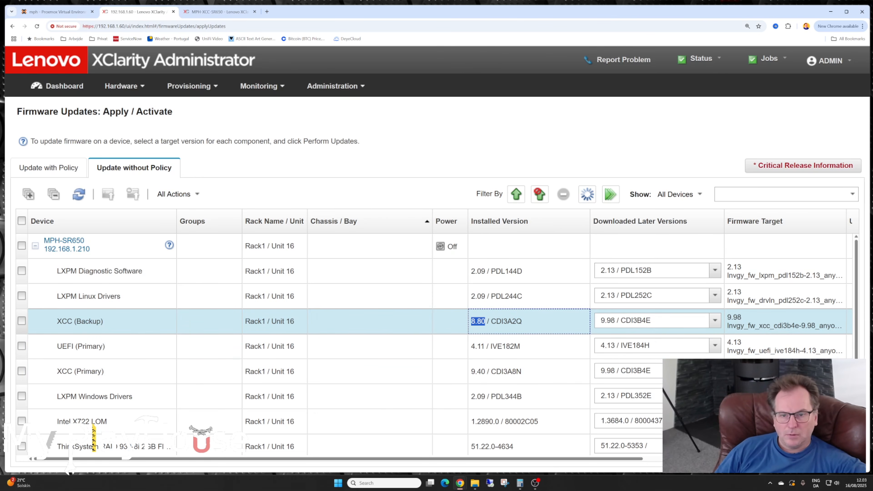
pyautogui.click(715, 322)
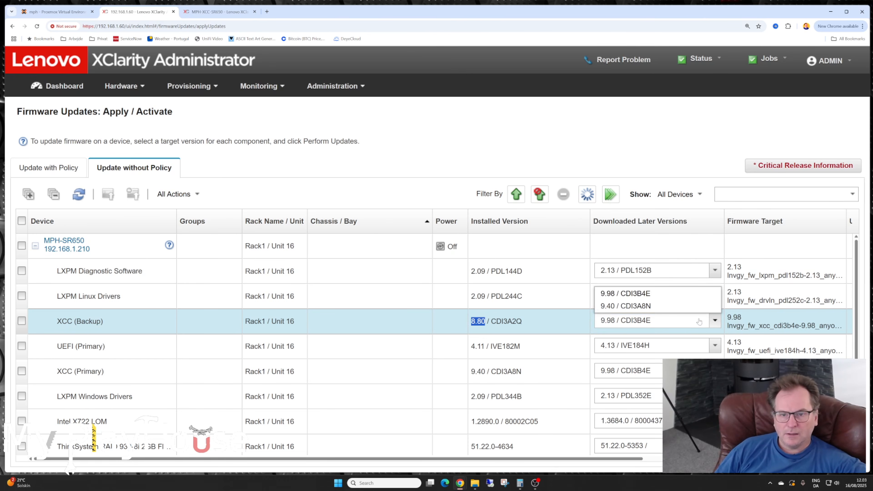
pyautogui.click(634, 306)
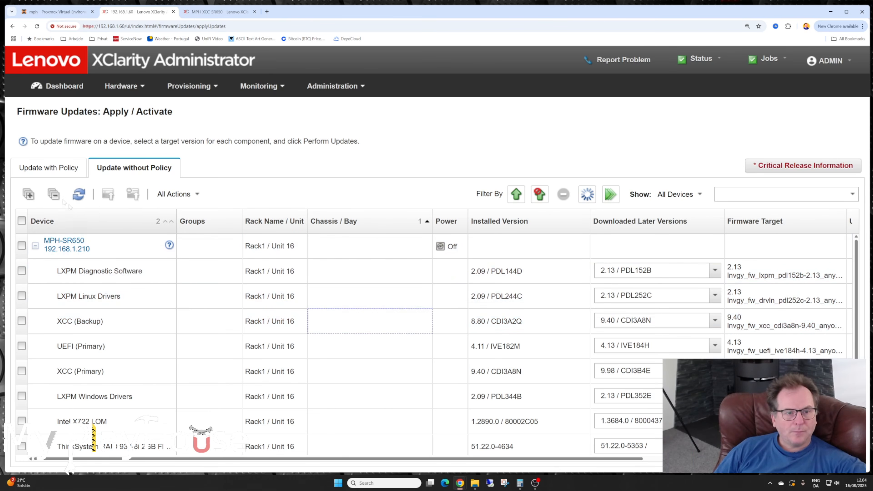
# - Return to the policy-based update view, start performing updates for MPH-SR650, and continue with components lacking target versions excluded
pyautogui.click(39, 169)
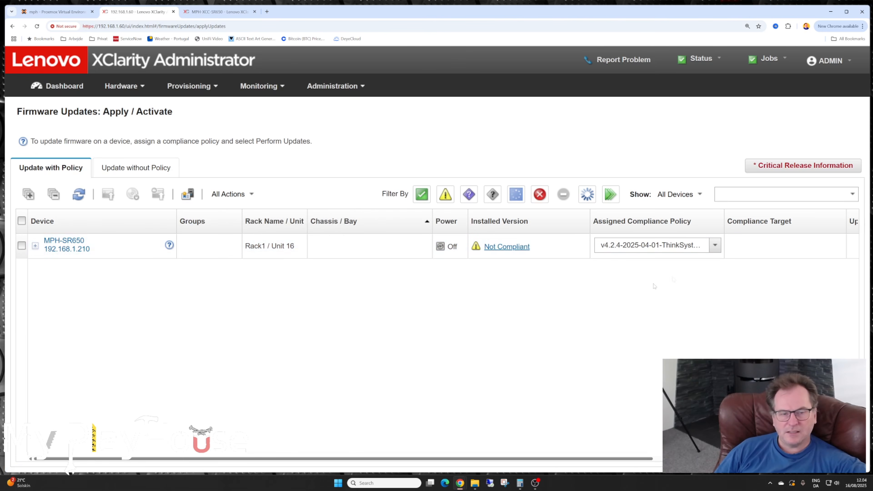
pyautogui.click(22, 246)
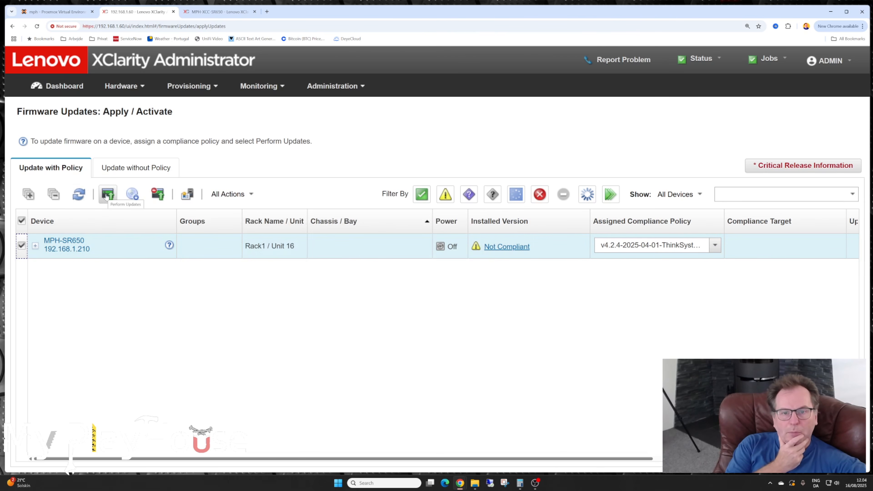
pyautogui.click(107, 194)
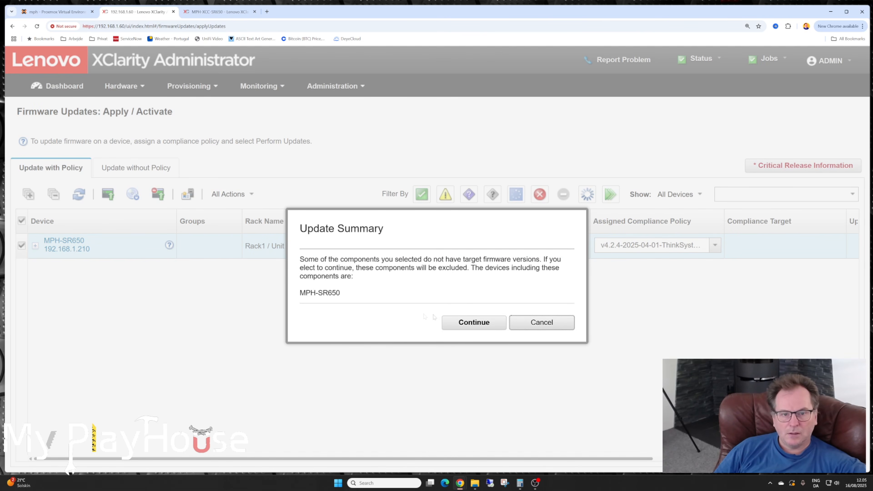
pyautogui.click(466, 323)
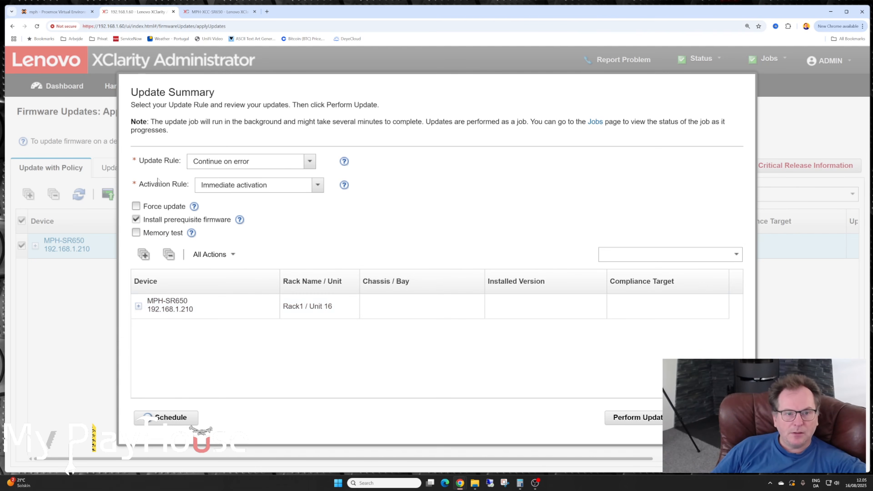
# - Review the rule options, keep Continue on error and Immediate activation, enable Force update, and perform the update
pyautogui.click(310, 165)
pyautogui.click(311, 167)
pyautogui.click(310, 166)
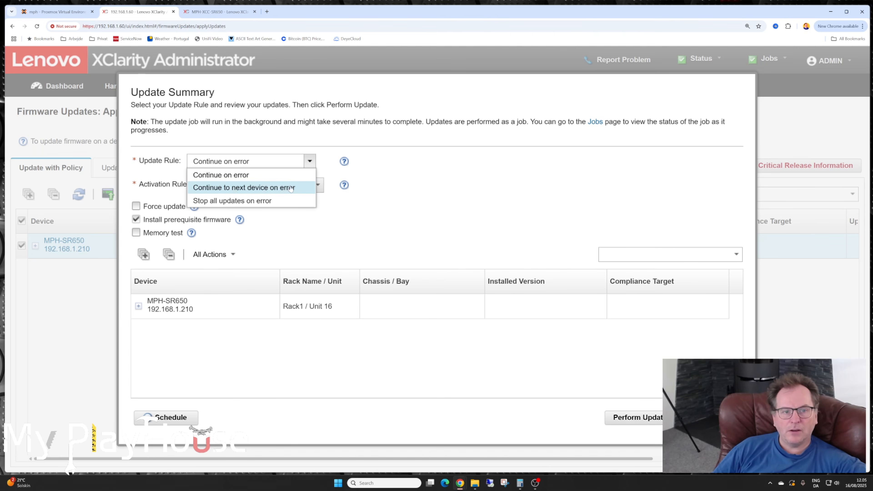
pyautogui.click(350, 168)
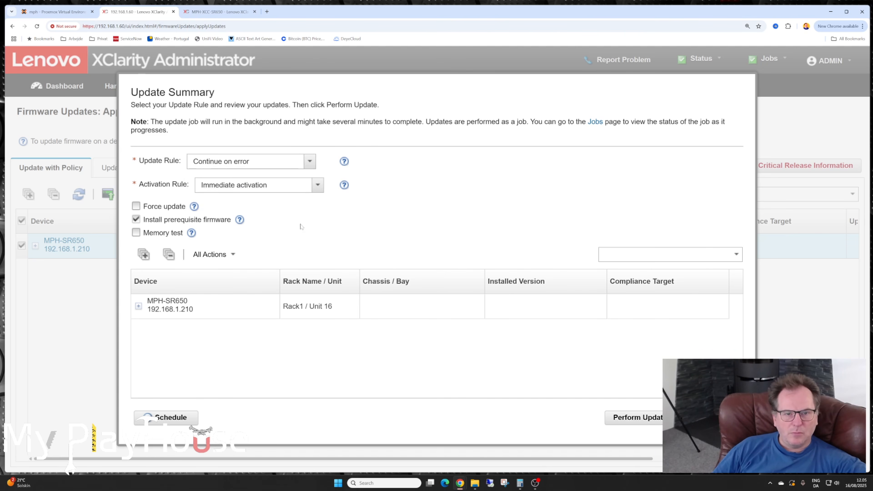
pyautogui.click(318, 186)
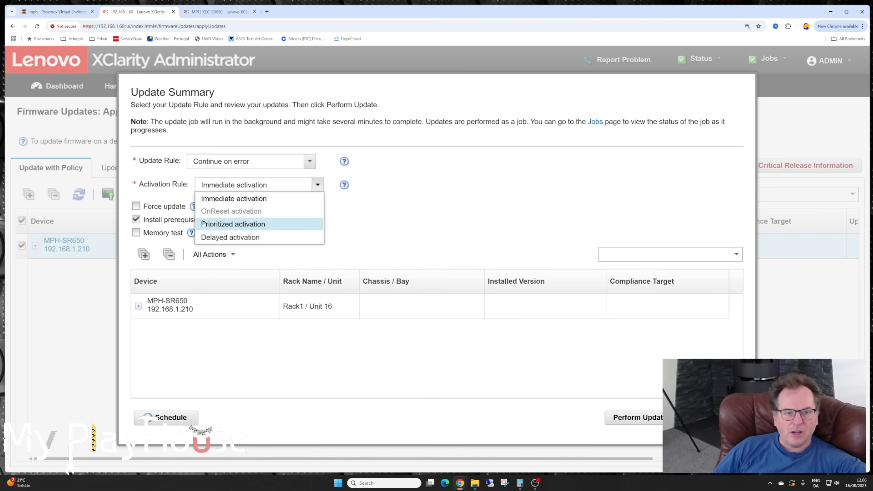
pyautogui.click(458, 195)
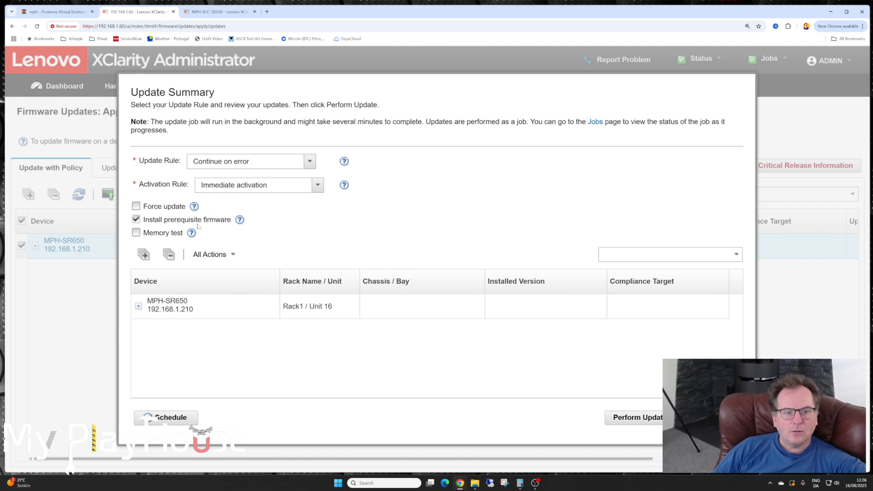
pyautogui.click(136, 207)
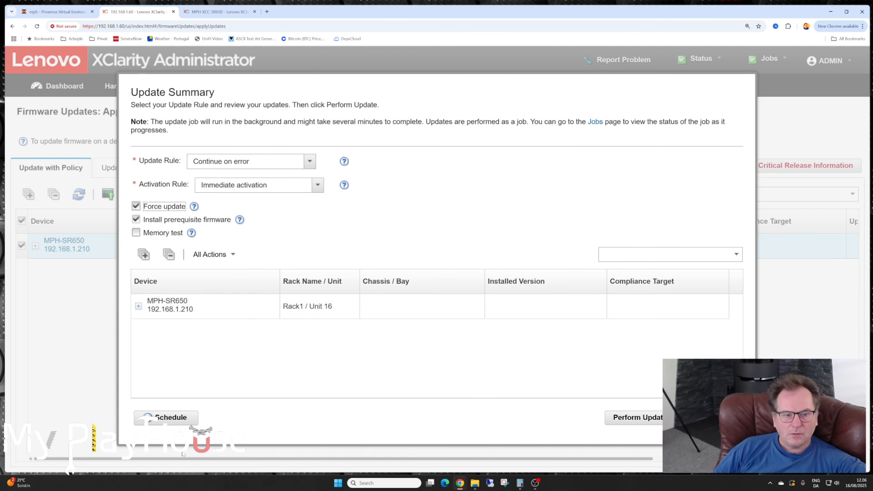
pyautogui.click(640, 418)
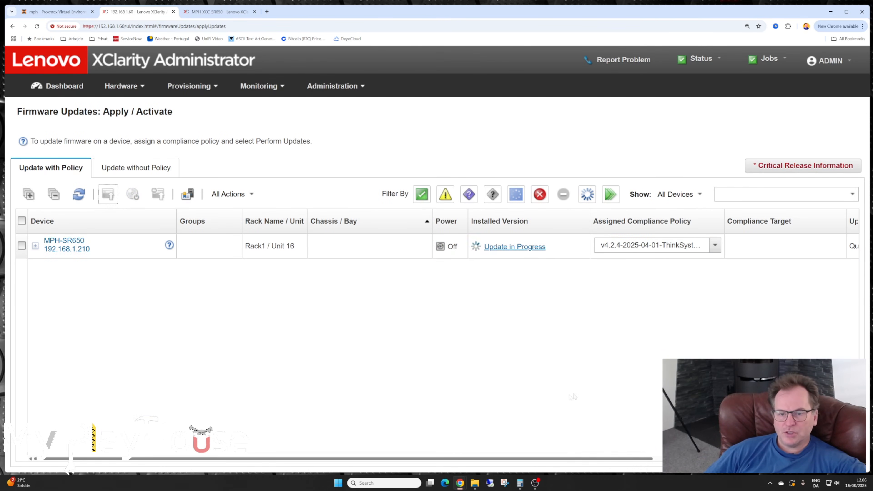
# - Check the update progress for MPH-SR650 and expand the server to examine each component's update status, including XCC (Primary)
pyautogui.hotkey('ctrl', '-')
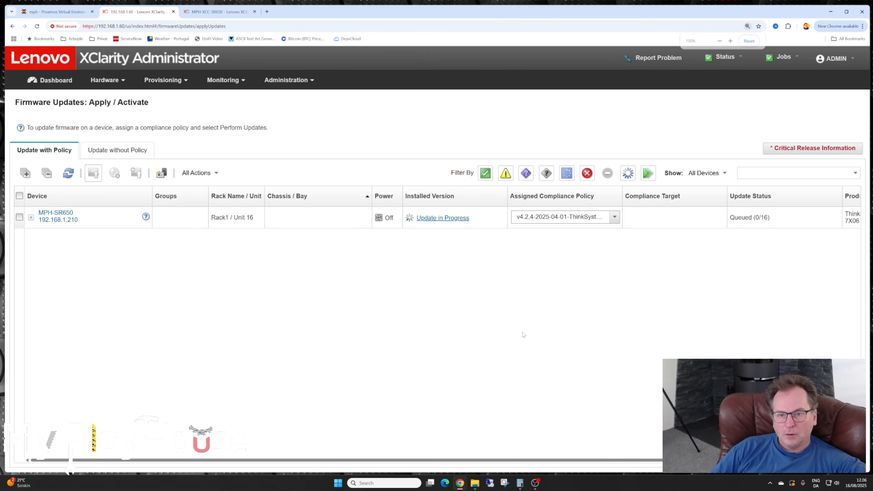
pyautogui.hotkey('ctrl', '-')
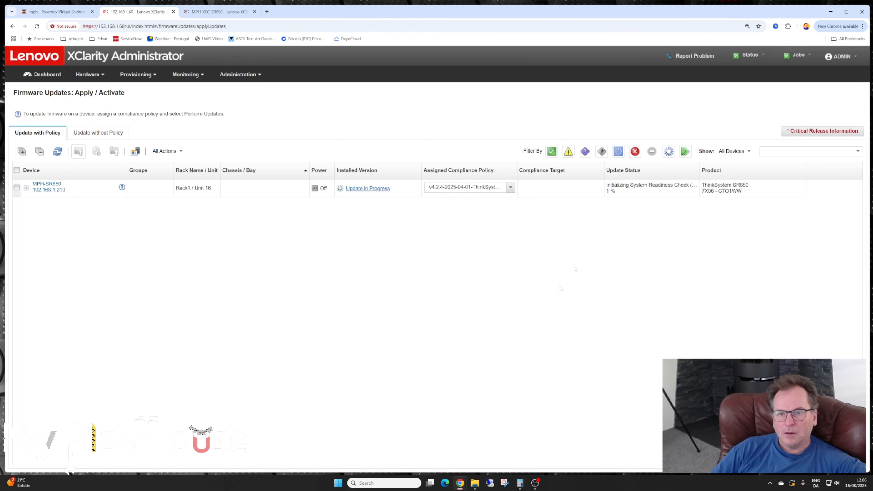
pyautogui.hotkey('ctrl', '+')
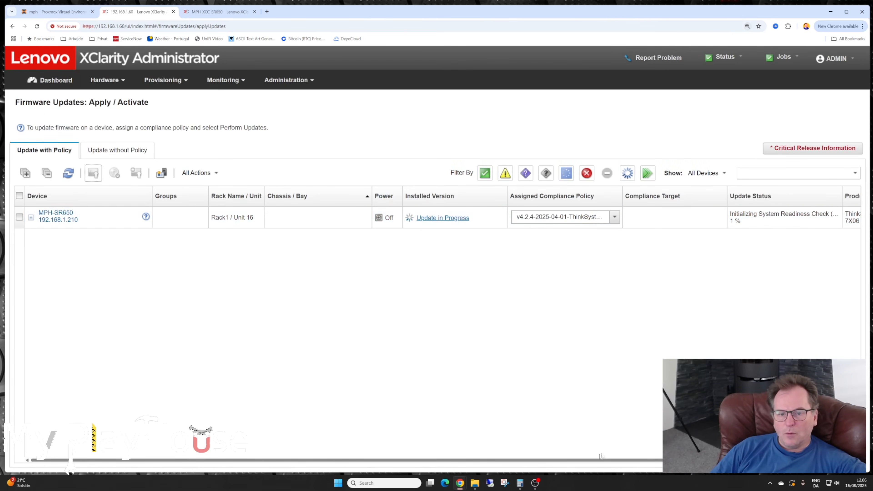
pyautogui.moveTo(598, 461); pyautogui.dragTo(667, 454)
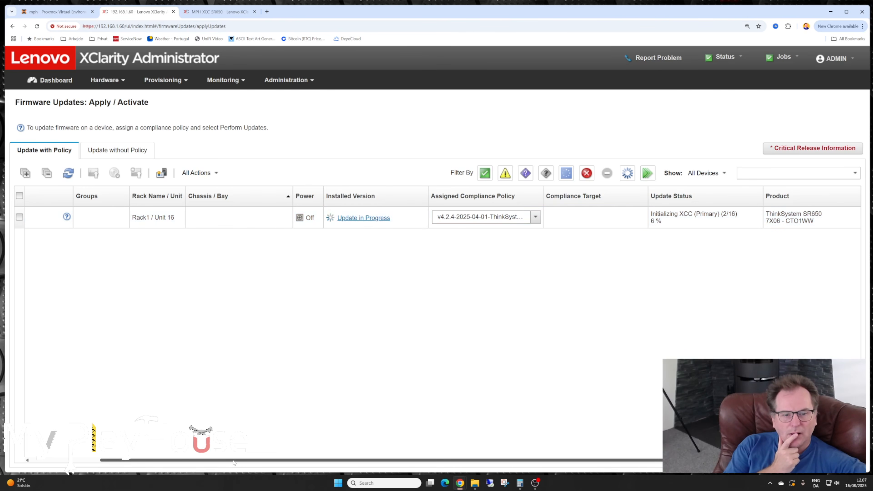
pyautogui.moveTo(235, 461); pyautogui.dragTo(179, 461)
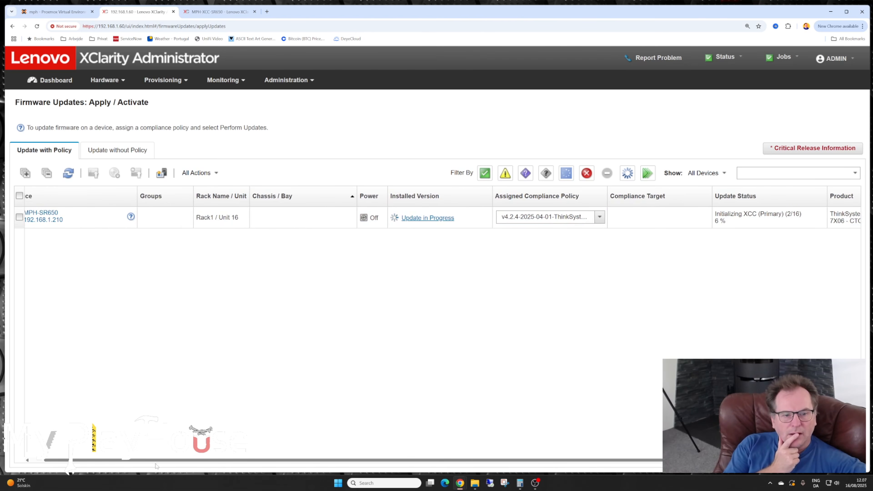
pyautogui.moveTo(157, 461); pyautogui.dragTo(115, 461)
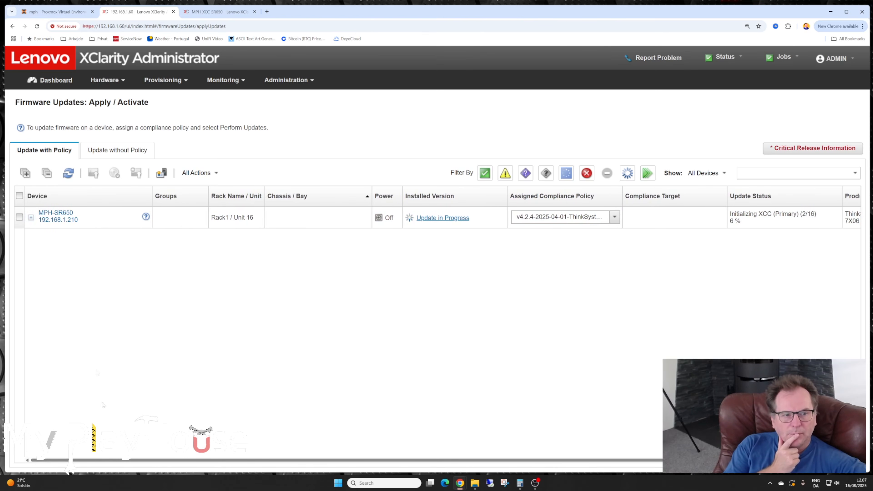
pyautogui.click(30, 218)
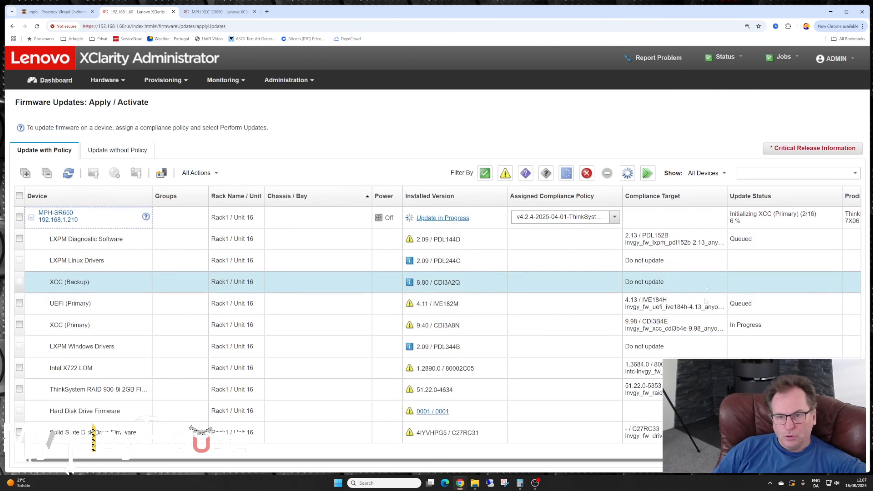
pyautogui.click(766, 326)
pyautogui.moveTo(766, 326); pyautogui.dragTo(729, 325)
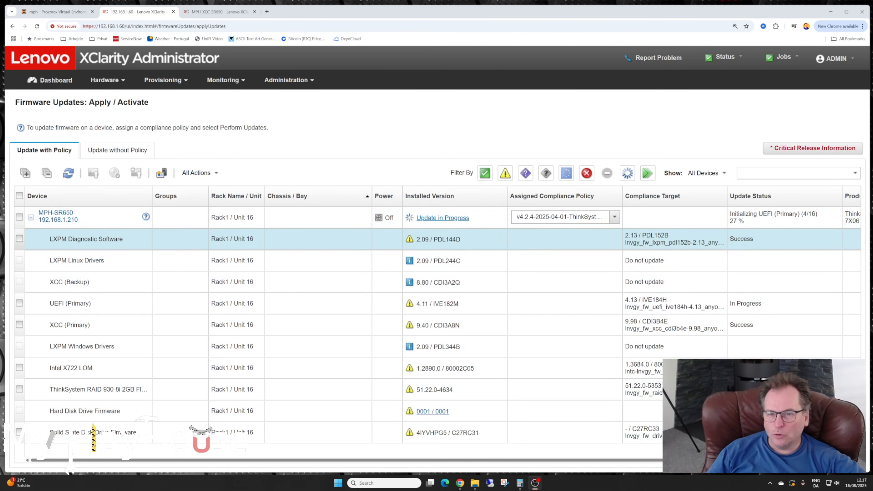
# - Check the LXPM Diagnostic Software update status, and examine the LXPM Linux and Windows Drivers entries, including the Linux drivers' compliance target and installed version
pyautogui.doubleClick(742, 239)
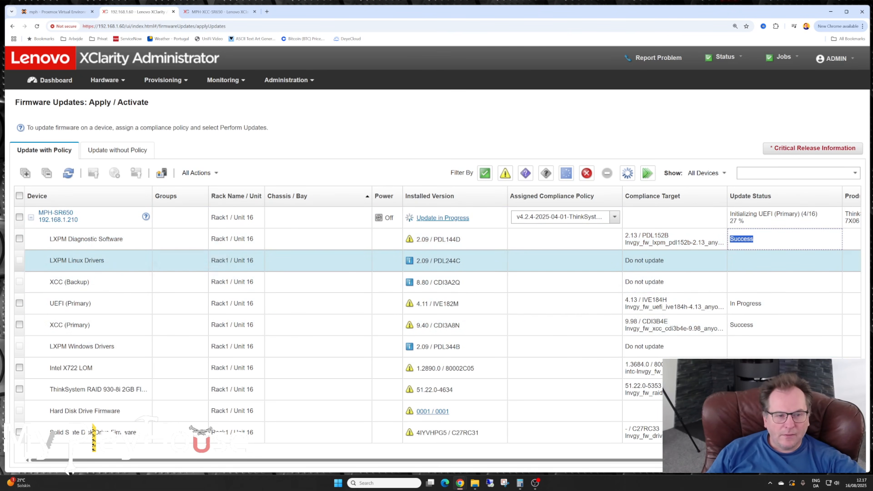
pyautogui.moveTo(51, 261); pyautogui.dragTo(105, 260)
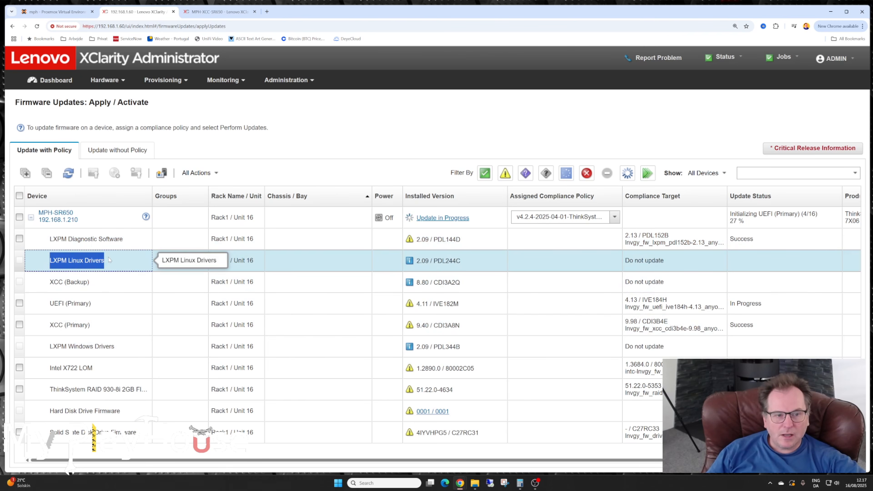
pyautogui.moveTo(50, 346); pyautogui.dragTo(125, 347)
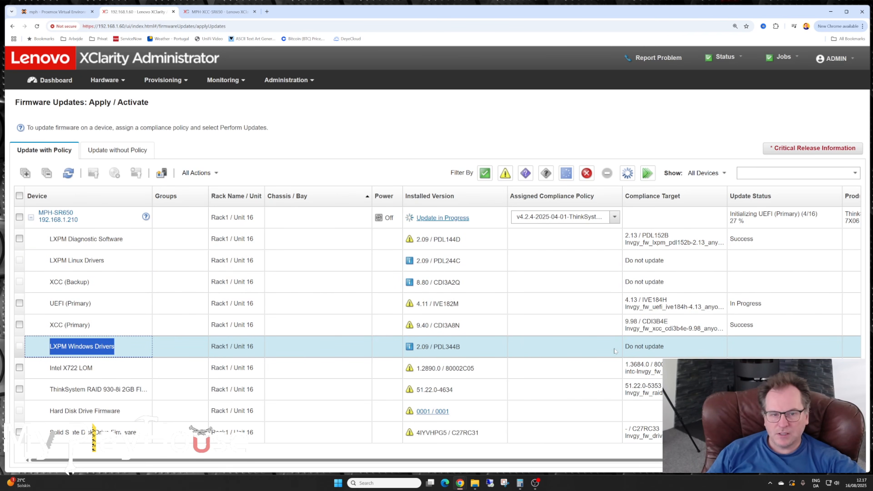
pyautogui.moveTo(51, 261); pyautogui.dragTo(108, 258)
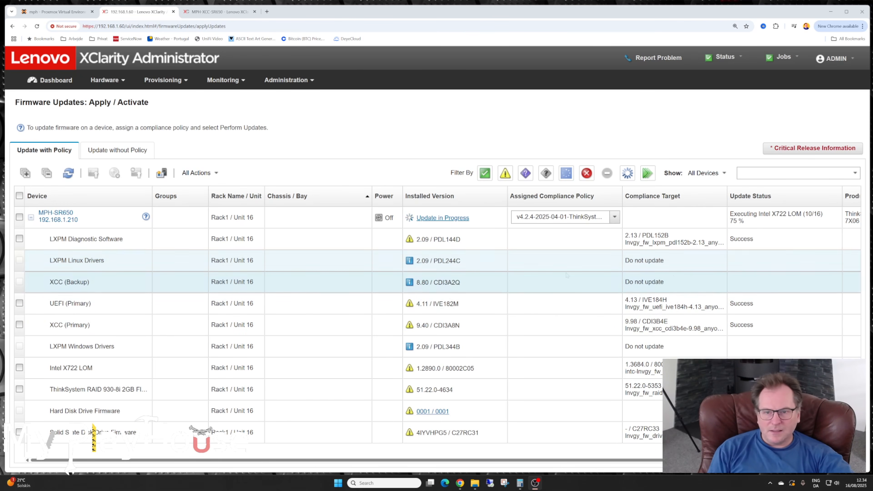
pyautogui.tripleClick(675, 260)
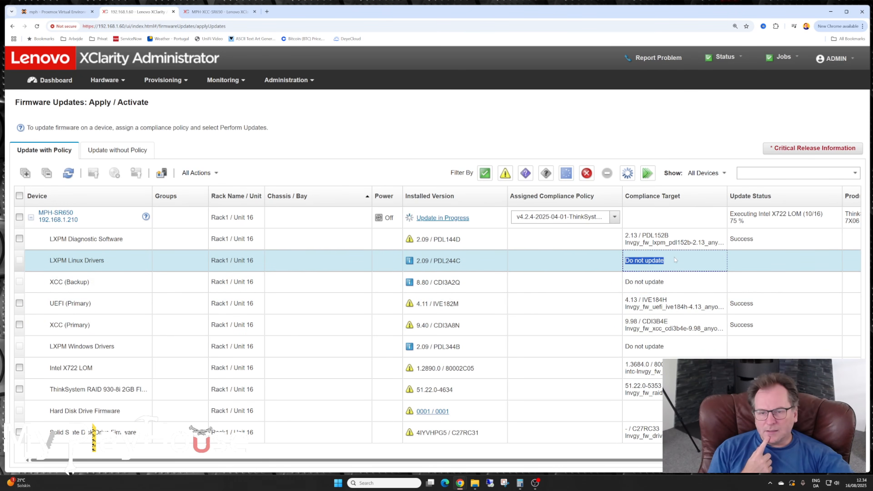
pyautogui.click(691, 261)
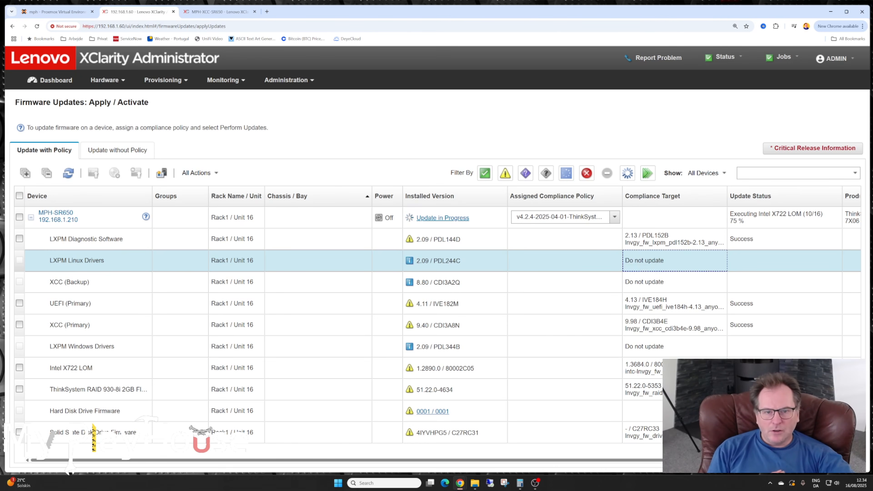
pyautogui.moveTo(417, 261); pyautogui.dragTo(473, 261)
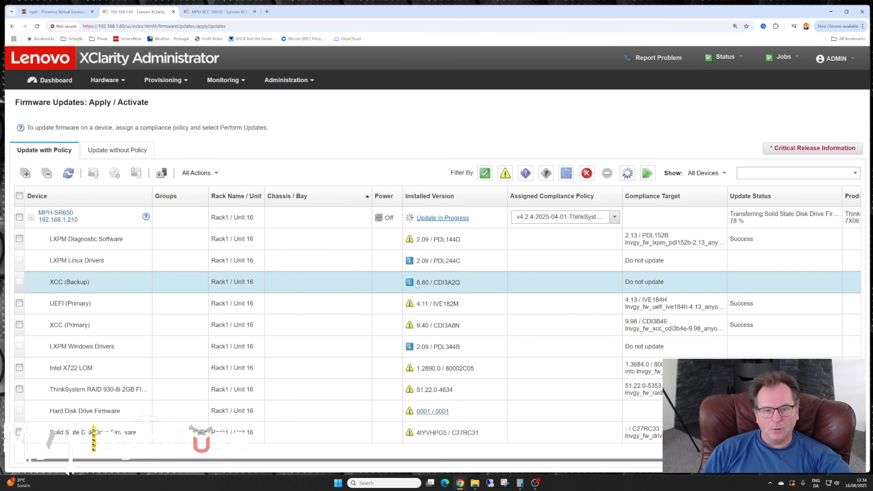
# - Check the installed version of XCC (Backup), and open the MPH-SR650 details summary through the dashboard's normal-status servers
pyautogui.moveTo(416, 282); pyautogui.dragTo(466, 288)
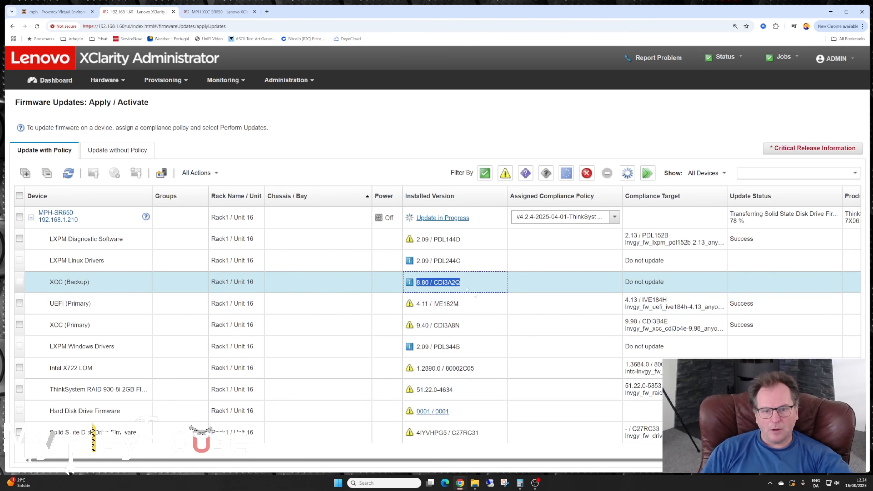
pyautogui.click(496, 285)
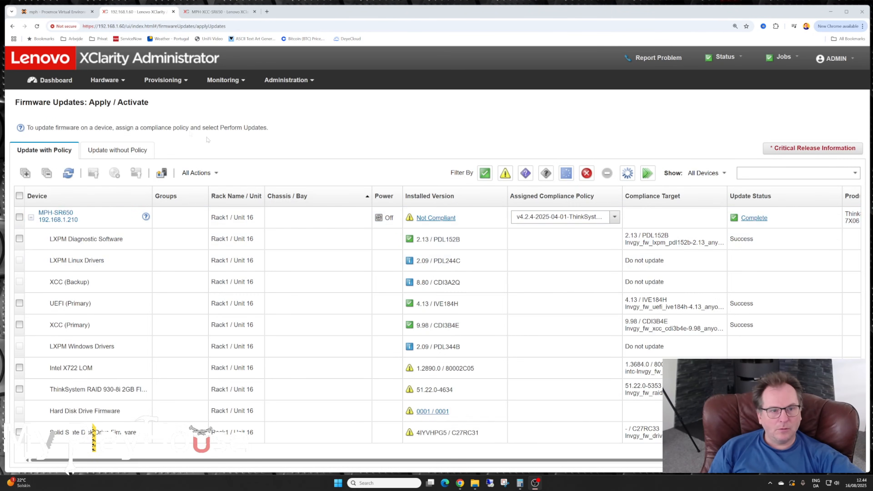
pyautogui.click(62, 81)
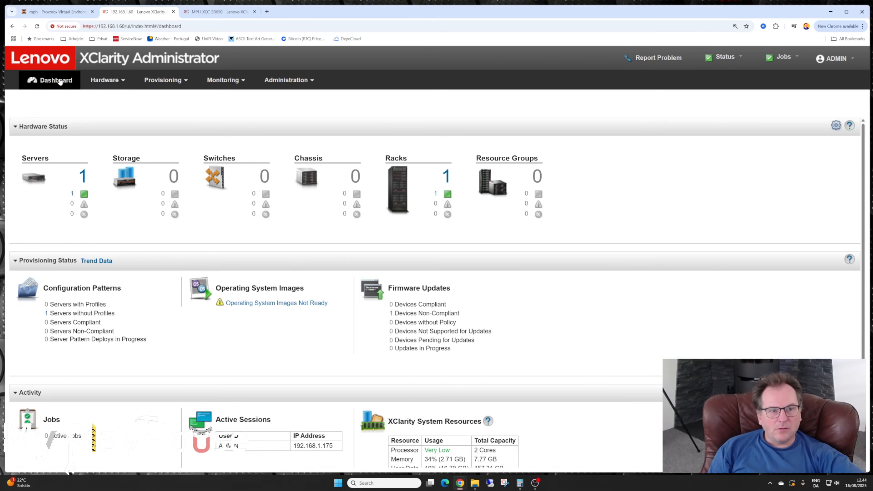
pyautogui.click(72, 195)
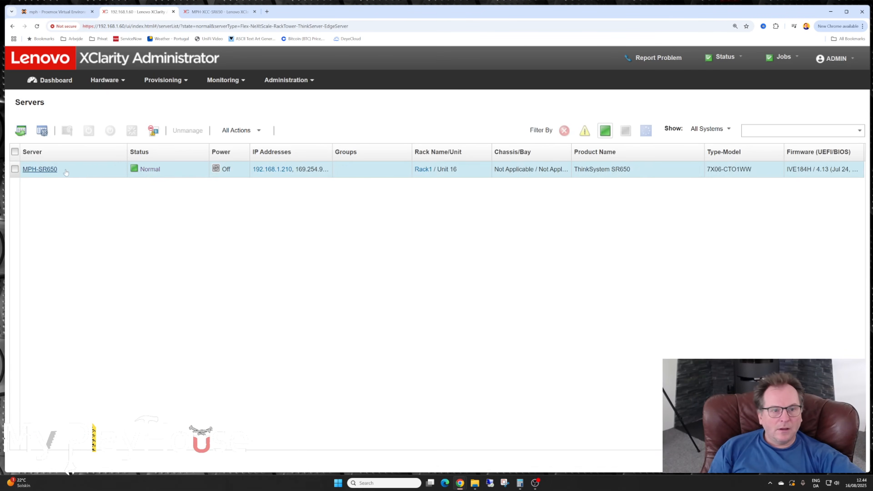
pyautogui.click(33, 169)
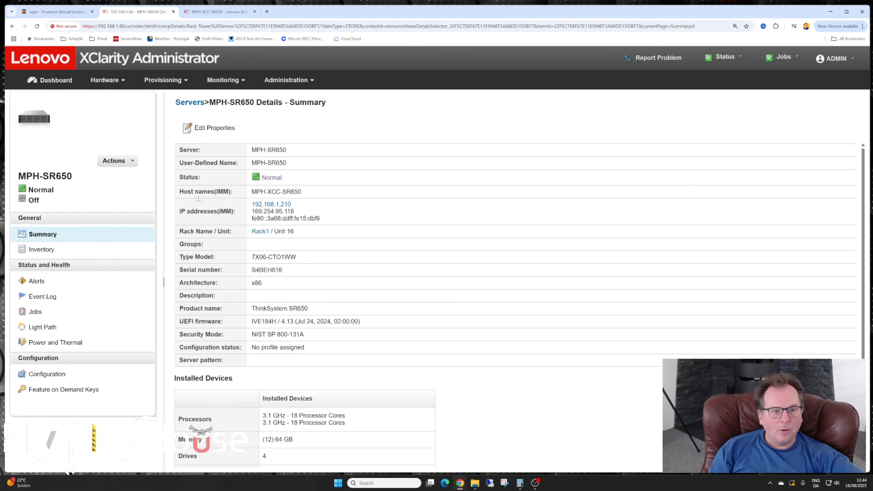
# - Return to the firmware Apply / Activate page, reload it, and review the compliance of MPH-SR650 and its components
pyautogui.click(174, 82)
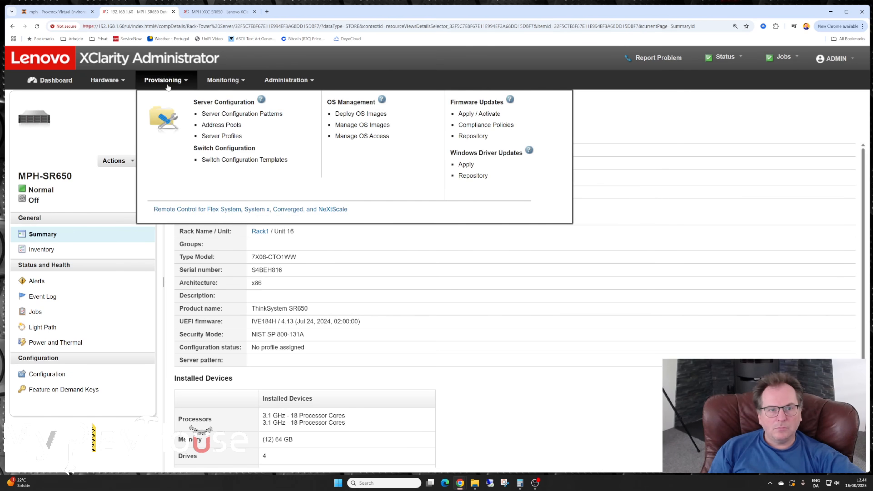
pyautogui.click(489, 116)
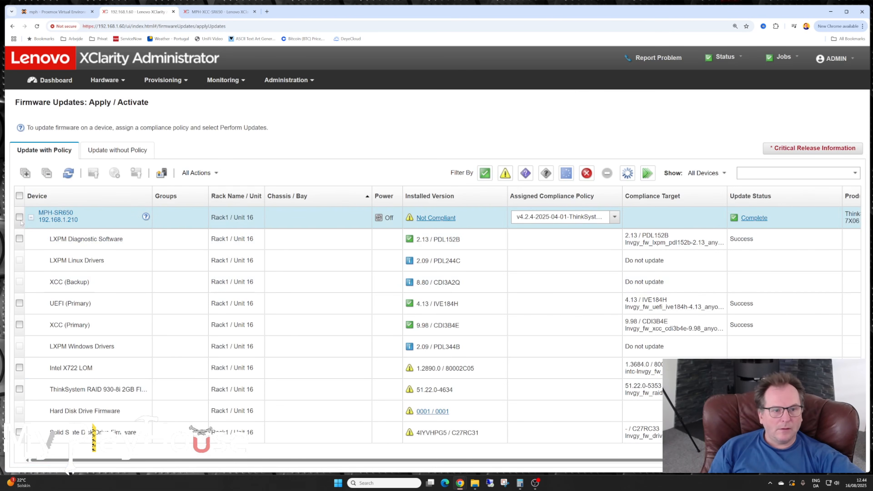
pyautogui.click(31, 218)
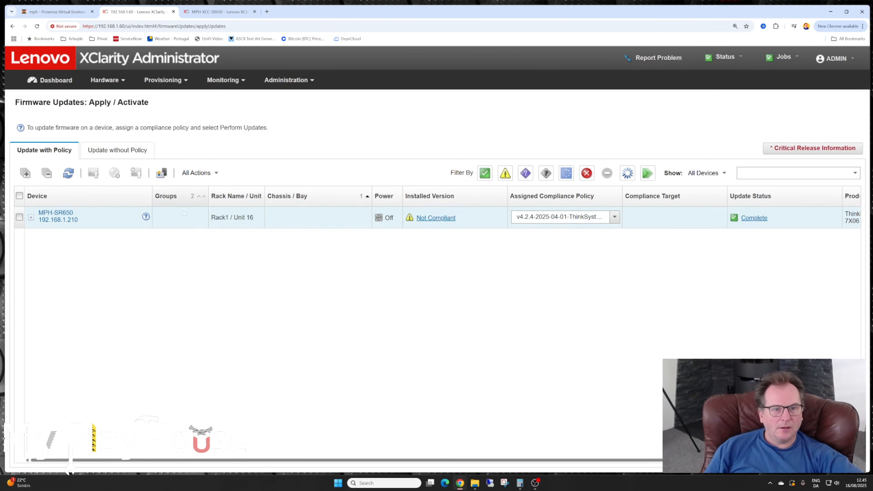
pyautogui.click(32, 217)
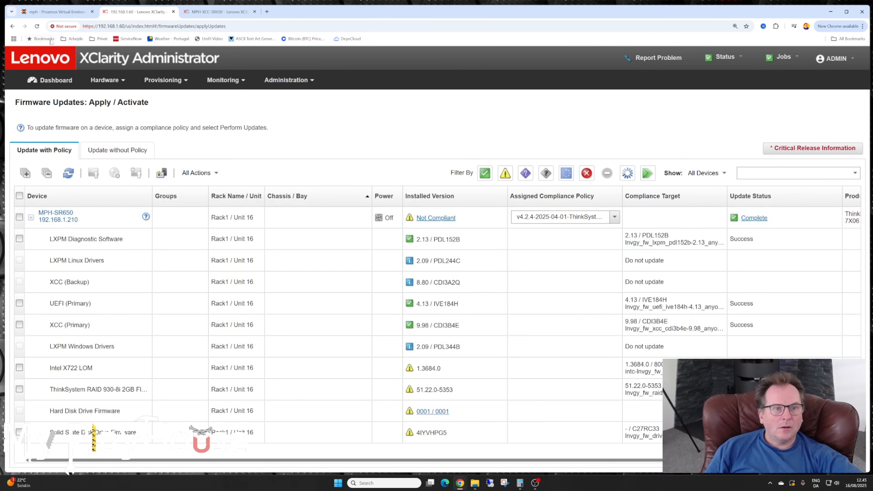
pyautogui.click(37, 27)
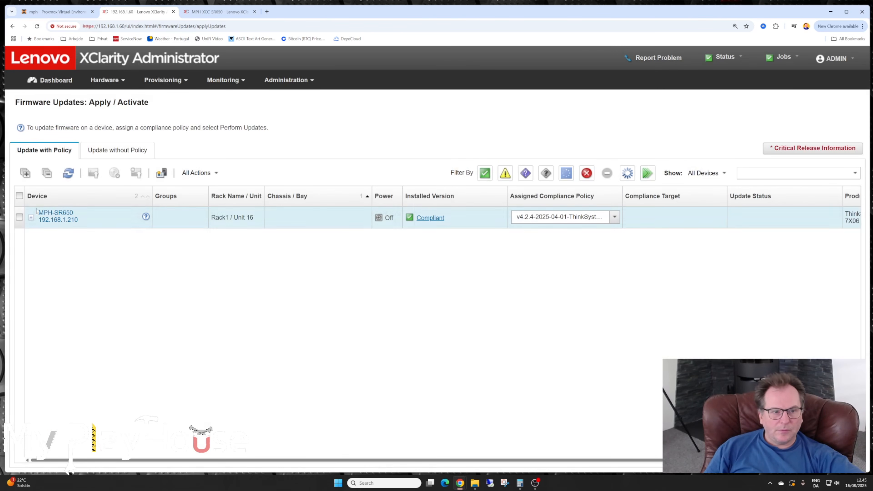
pyautogui.click(30, 217)
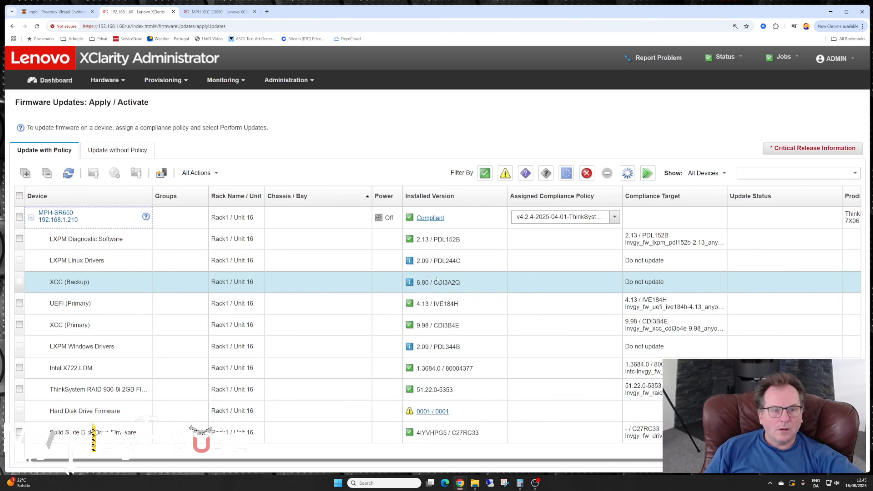
pyautogui.click(32, 218)
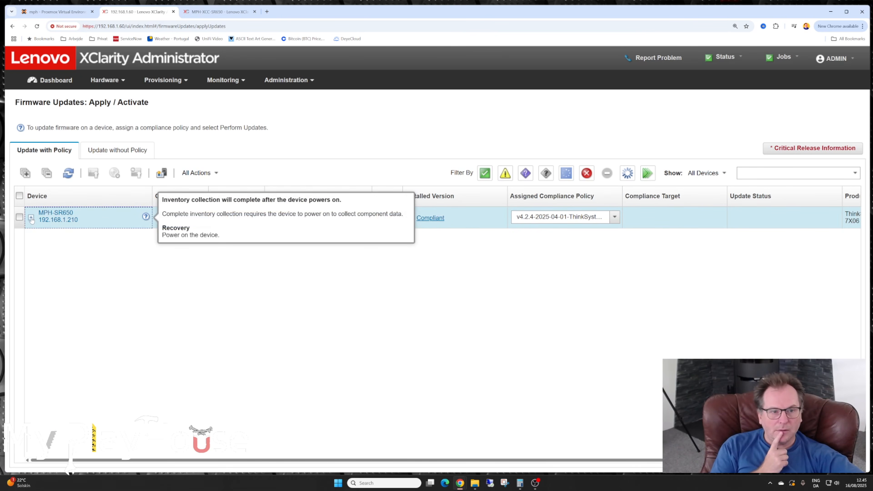
pyautogui.click(52, 195)
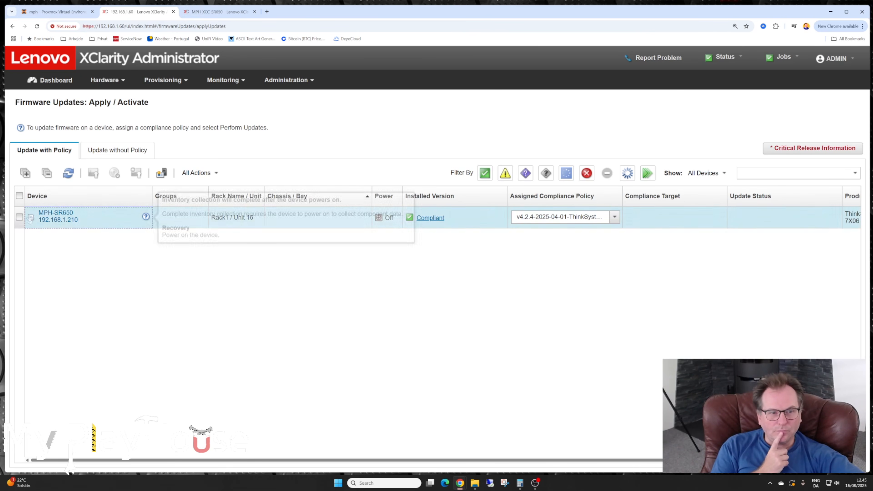
# - Show MPH-SR650's components for updating without policy and choose 9.40 / CDI3A8N as the XCC (Backup) target version
pyautogui.click(106, 152)
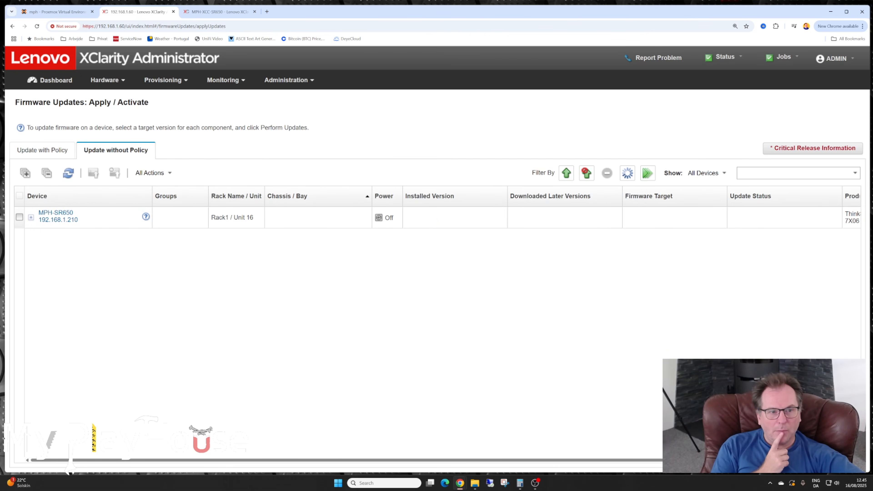
pyautogui.click(30, 217)
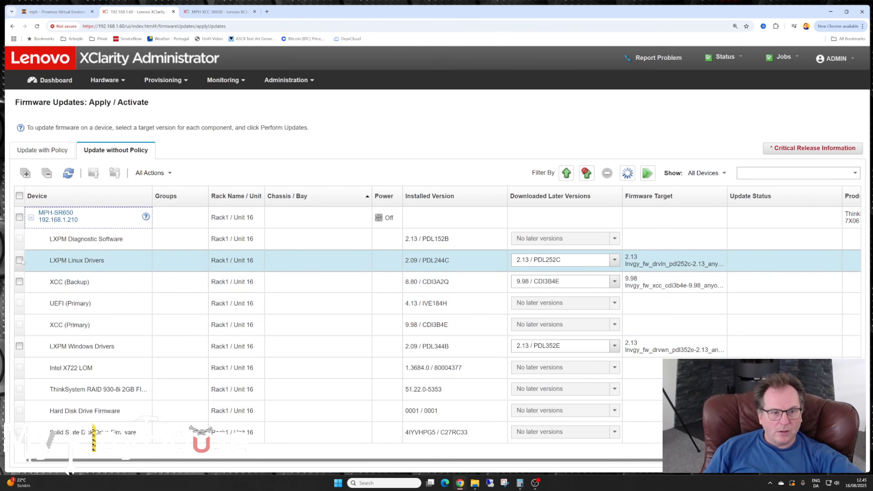
pyautogui.click(614, 282)
pyautogui.click(556, 270)
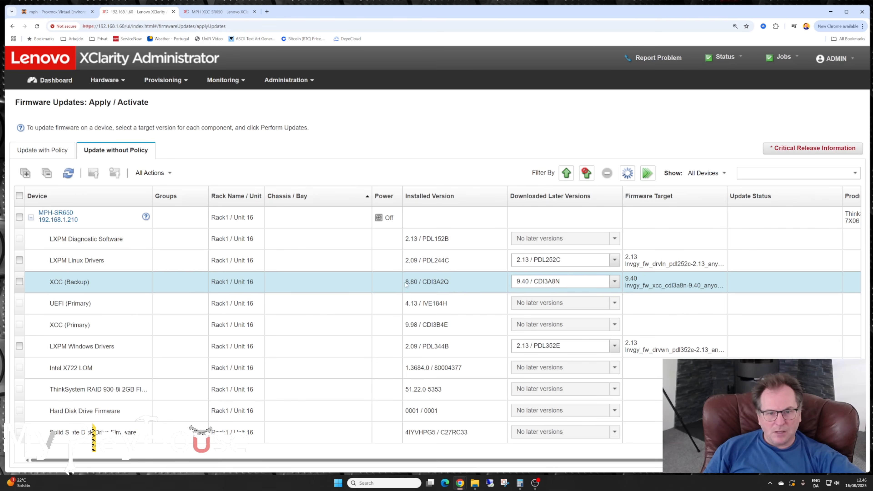
pyautogui.moveTo(406, 283); pyautogui.dragTo(417, 283)
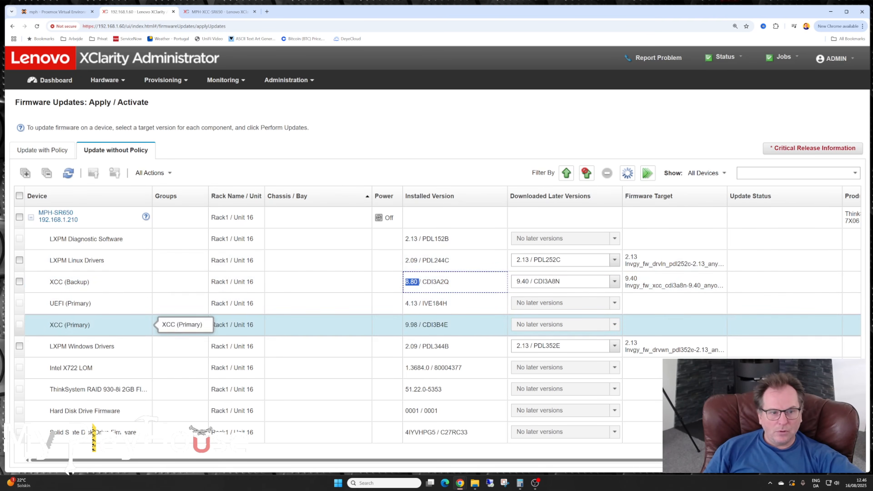
# - Review the LXPM Windows Drivers version choice and select LXPM Windows Drivers, XCC (Backup) and LXPM Linux Drivers for updating
pyautogui.click(615, 346)
pyautogui.click(616, 349)
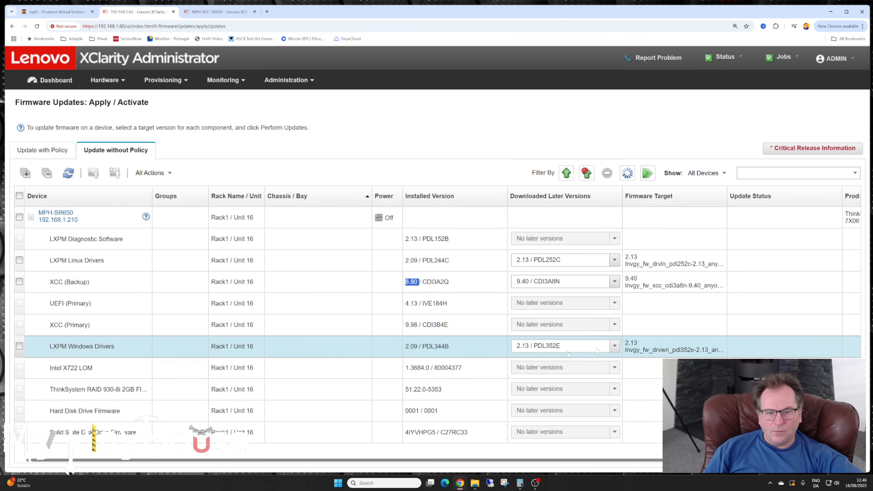
pyautogui.click(19, 346)
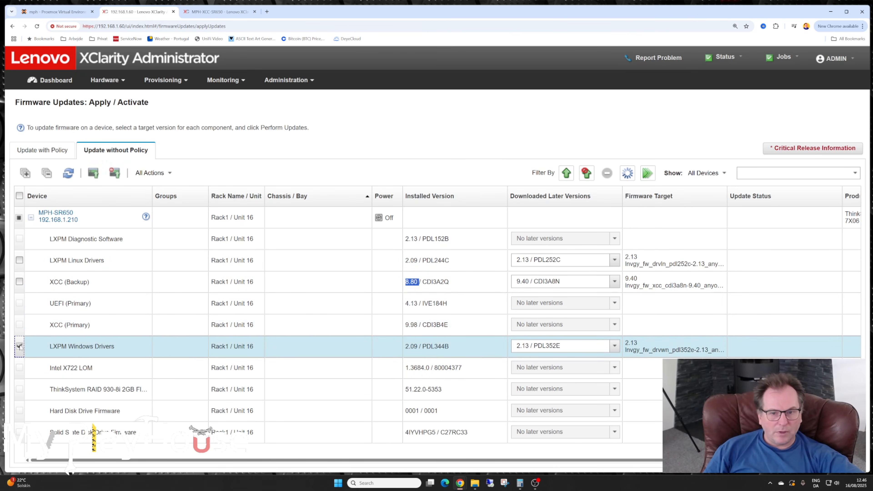
pyautogui.click(20, 282)
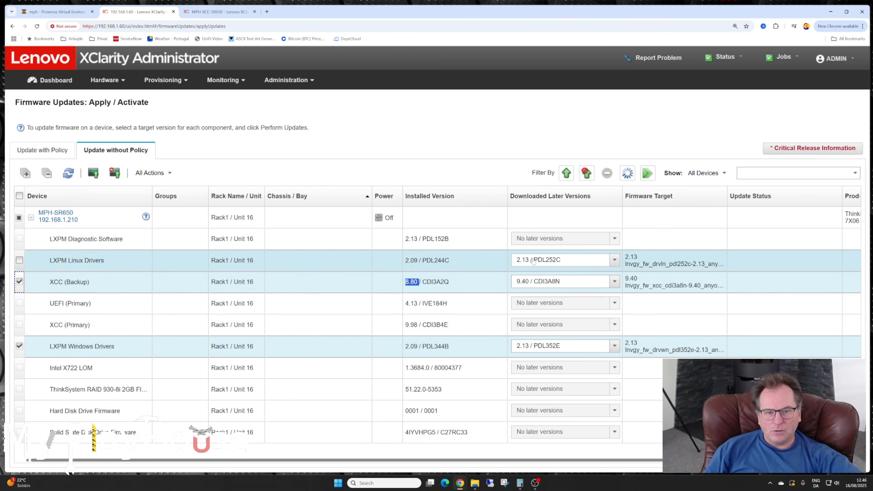
pyautogui.click(19, 261)
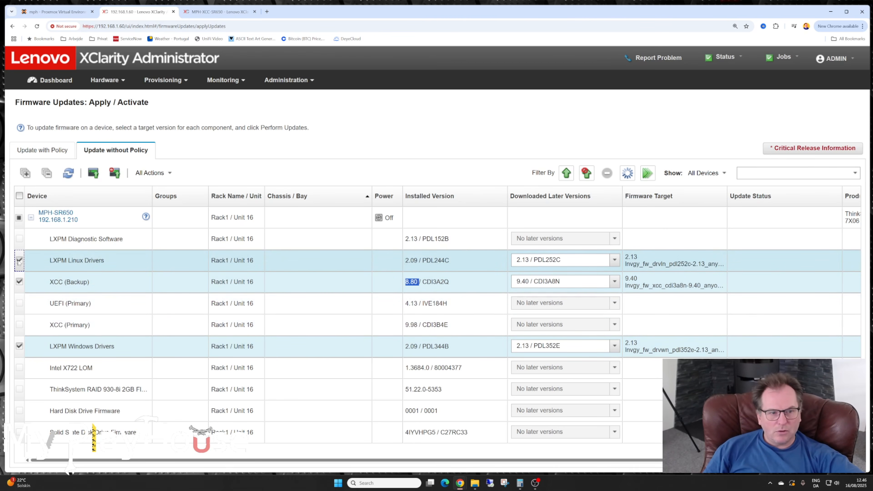
# - Perform the update on the selected components with Continue on error, Immediate activation, Install prerequisite firmware and Force update enabled
pyautogui.click(93, 173)
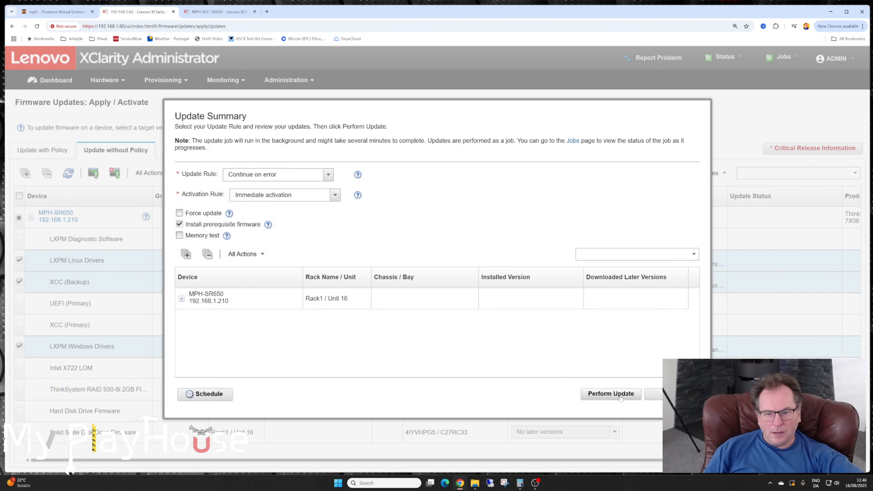
pyautogui.click(180, 213)
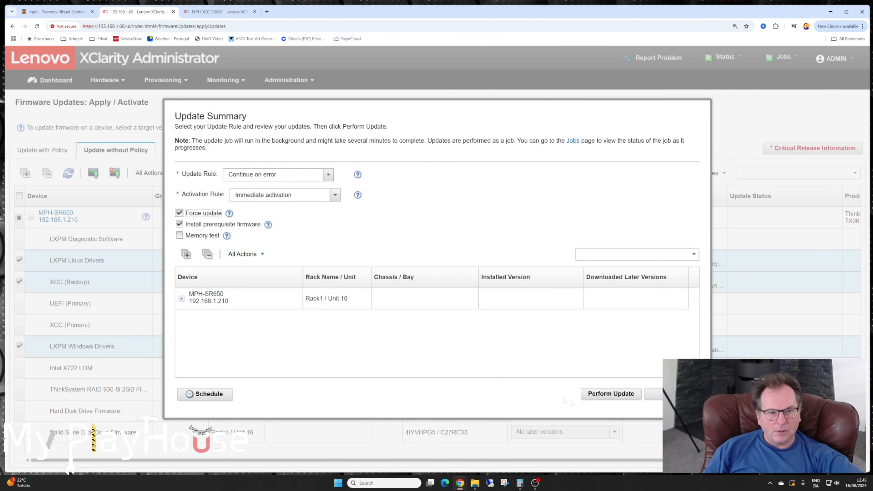
pyautogui.click(606, 394)
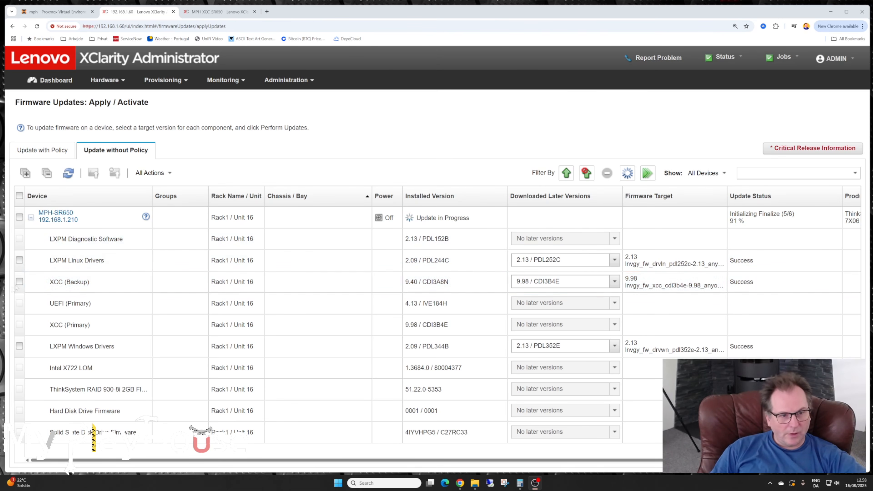
# - Check the XCC (Backup) update, return to the policy-based view, reload it, and review MPH-SR650's installed component versions and overall compliance
pyautogui.moveTo(50, 283); pyautogui.dragTo(91, 284)
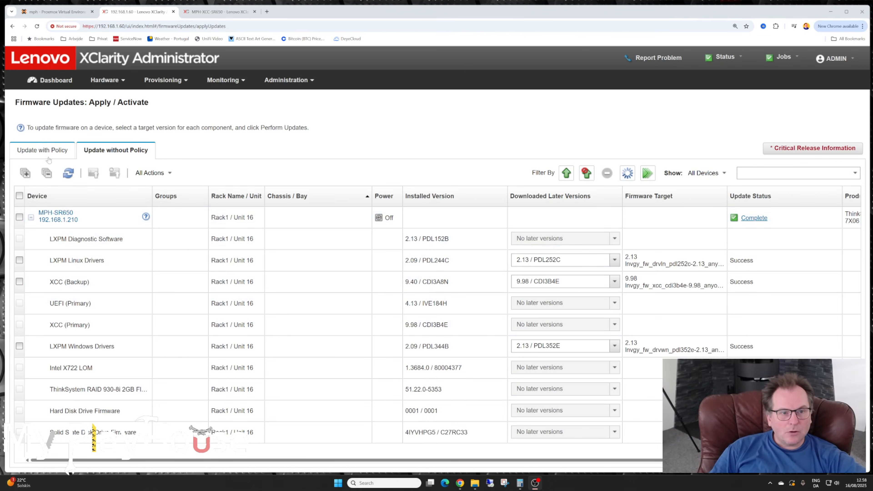
pyautogui.click(42, 149)
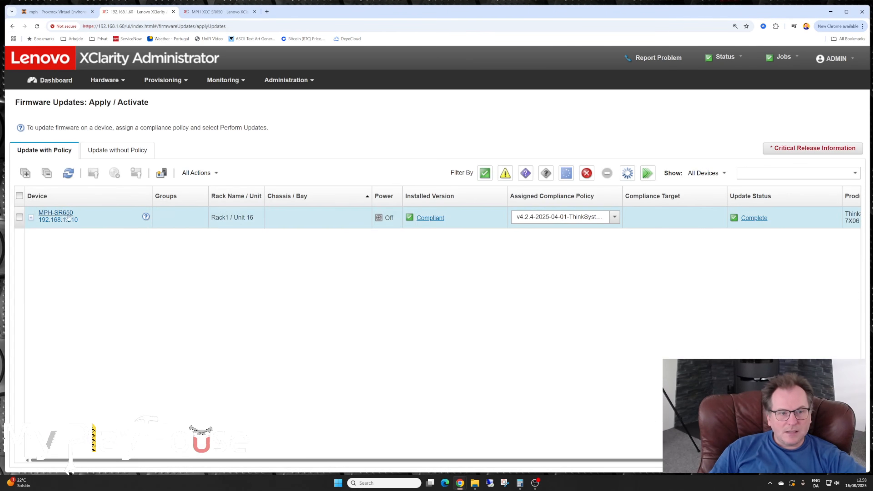
pyautogui.click(31, 218)
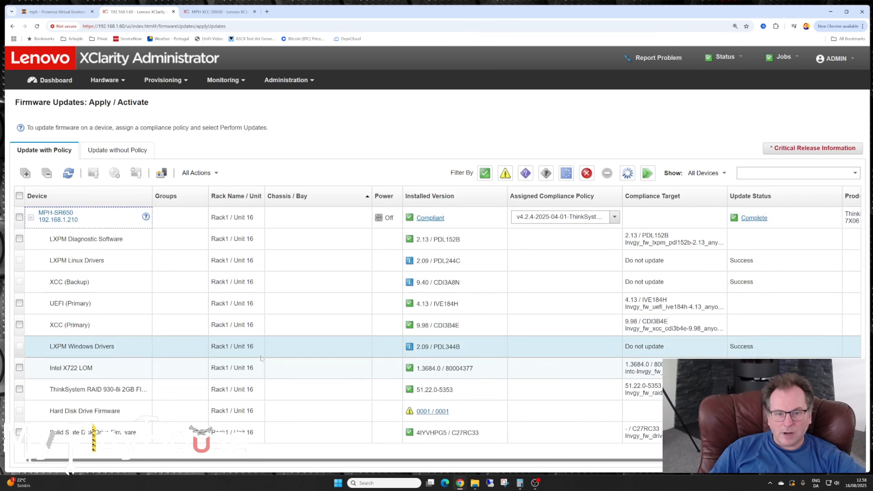
pyautogui.click(36, 27)
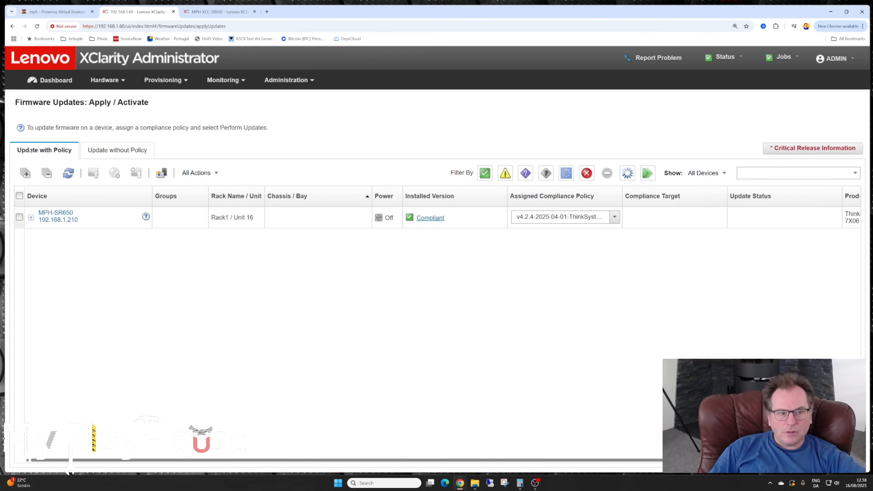
pyautogui.click(31, 218)
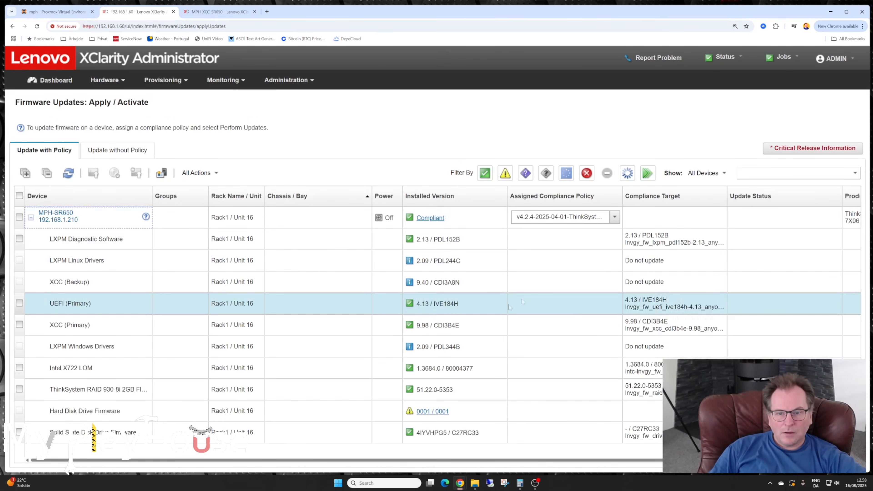
pyautogui.click(454, 282)
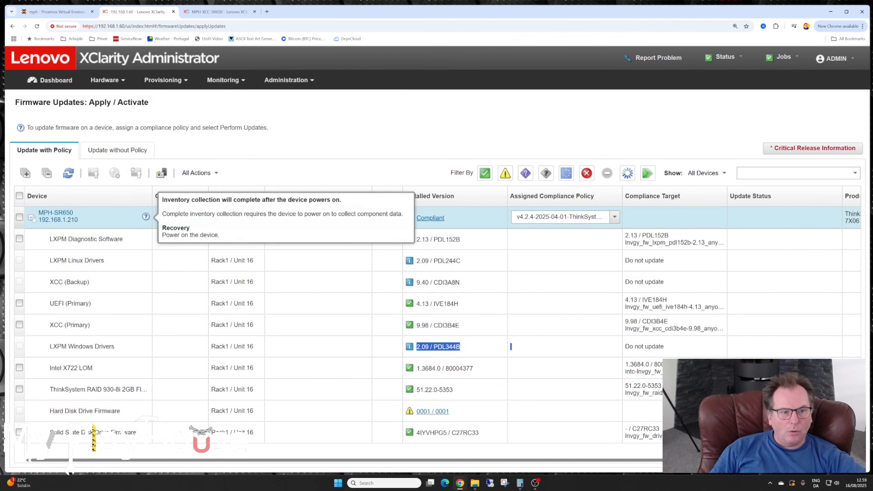
pyautogui.click(31, 217)
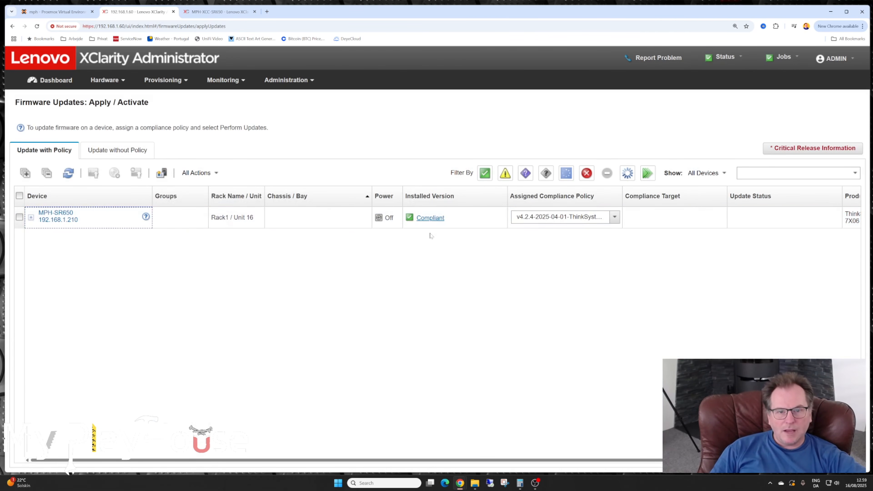